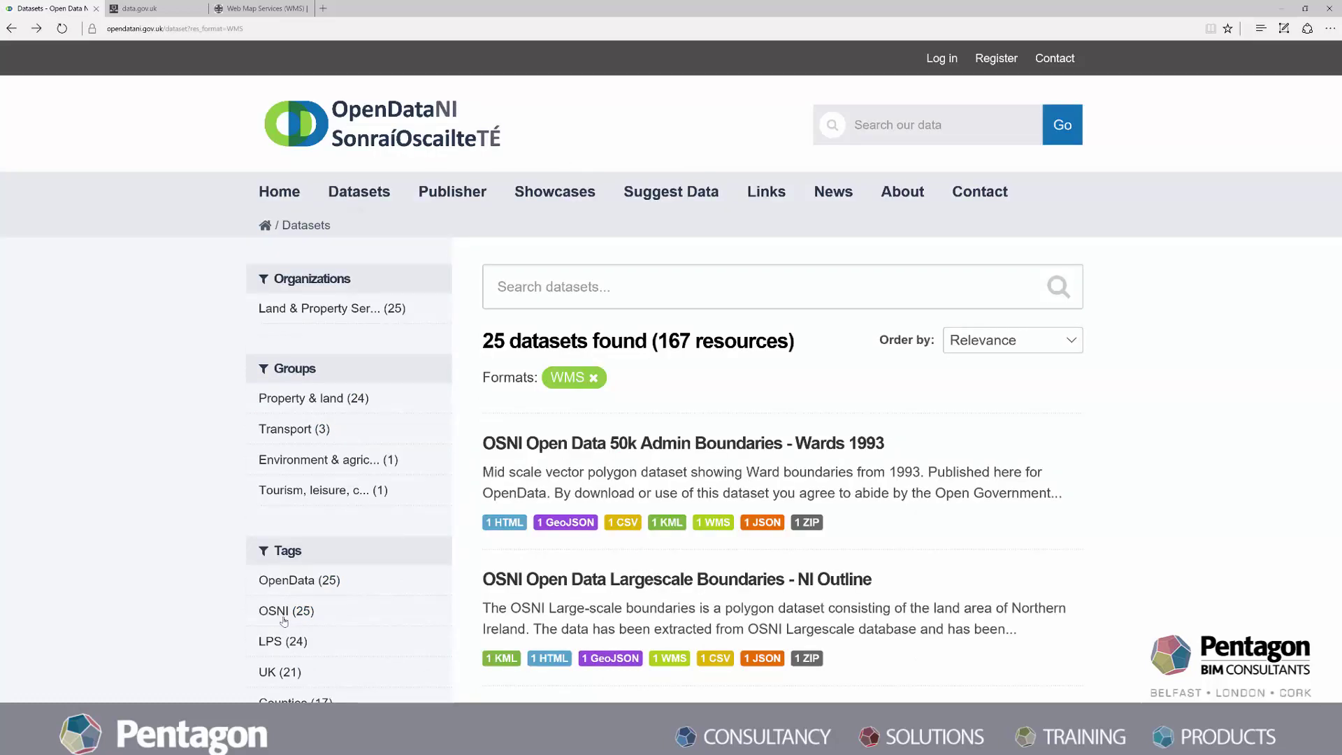
Browse the WMS-format datasets on OpenDataNI and go on to the second page of results
scroll(931, 444, "down", 3)
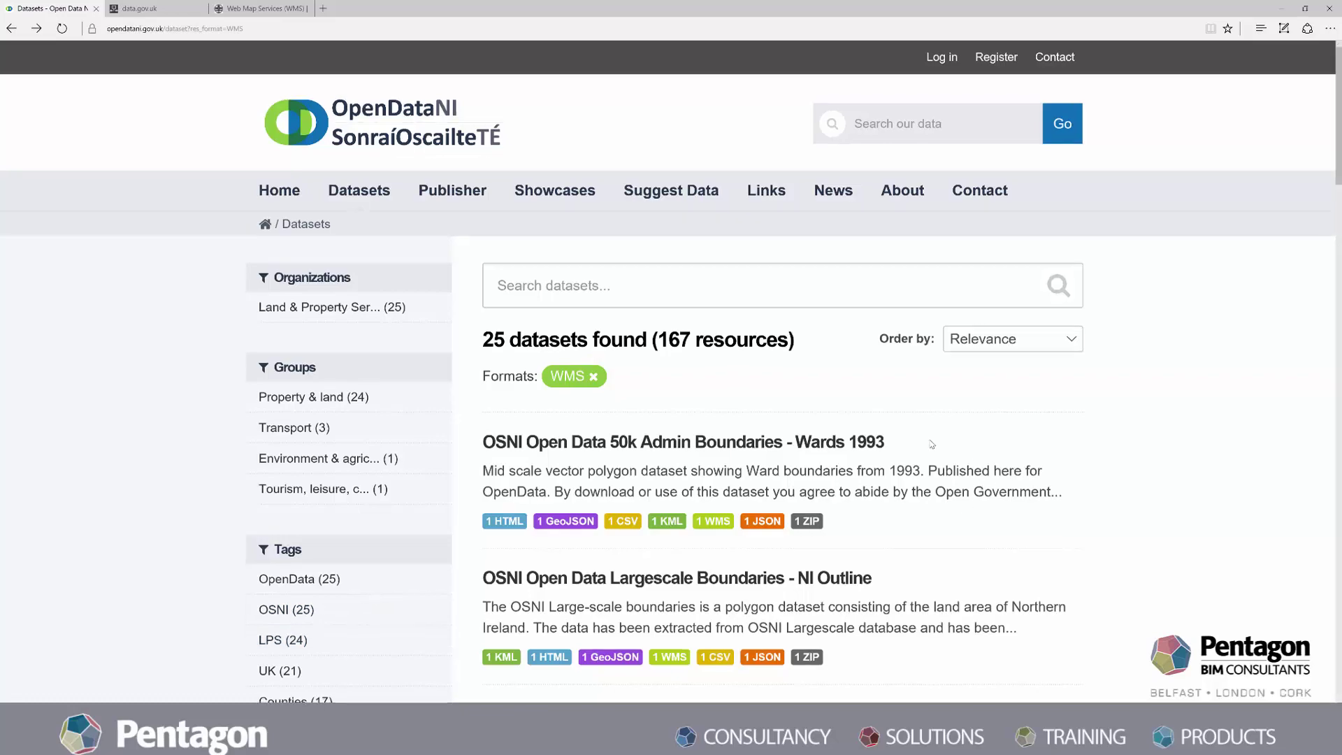
scroll(931, 444, "down", 15)
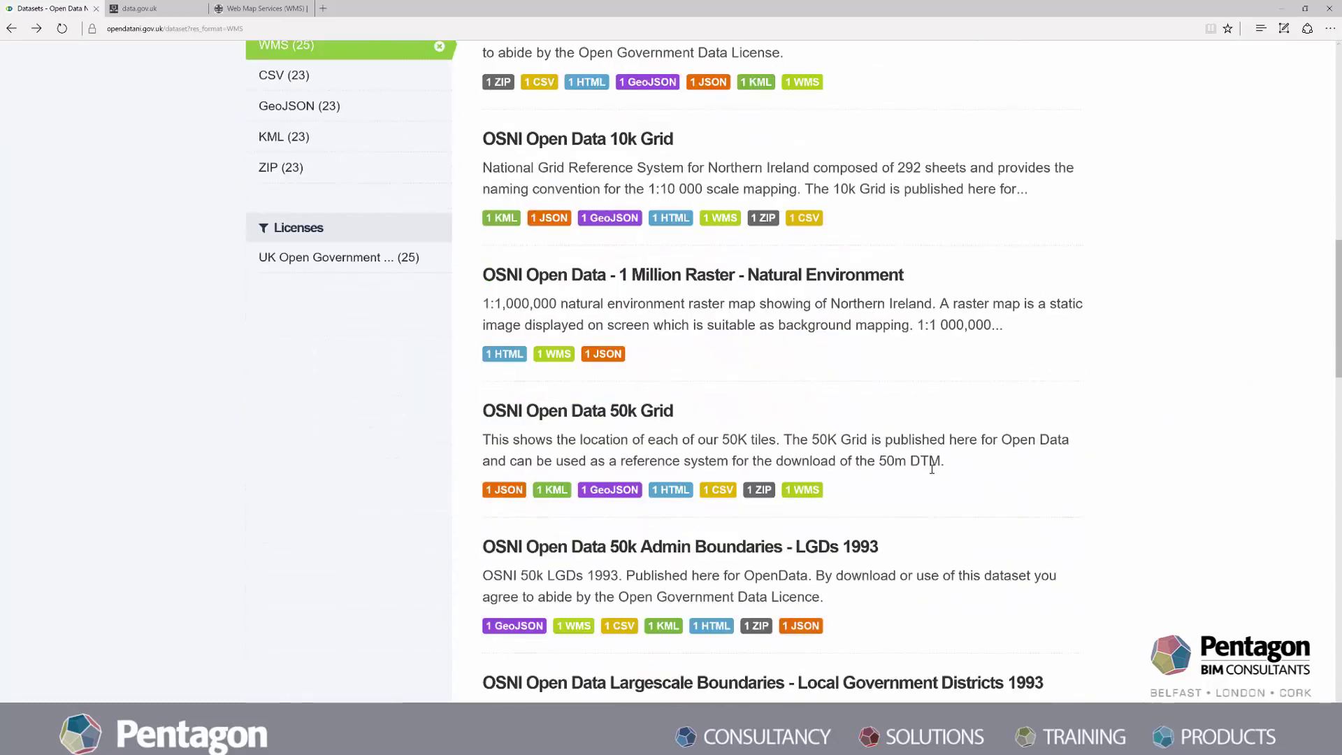
scroll(933, 474, "down", 12)
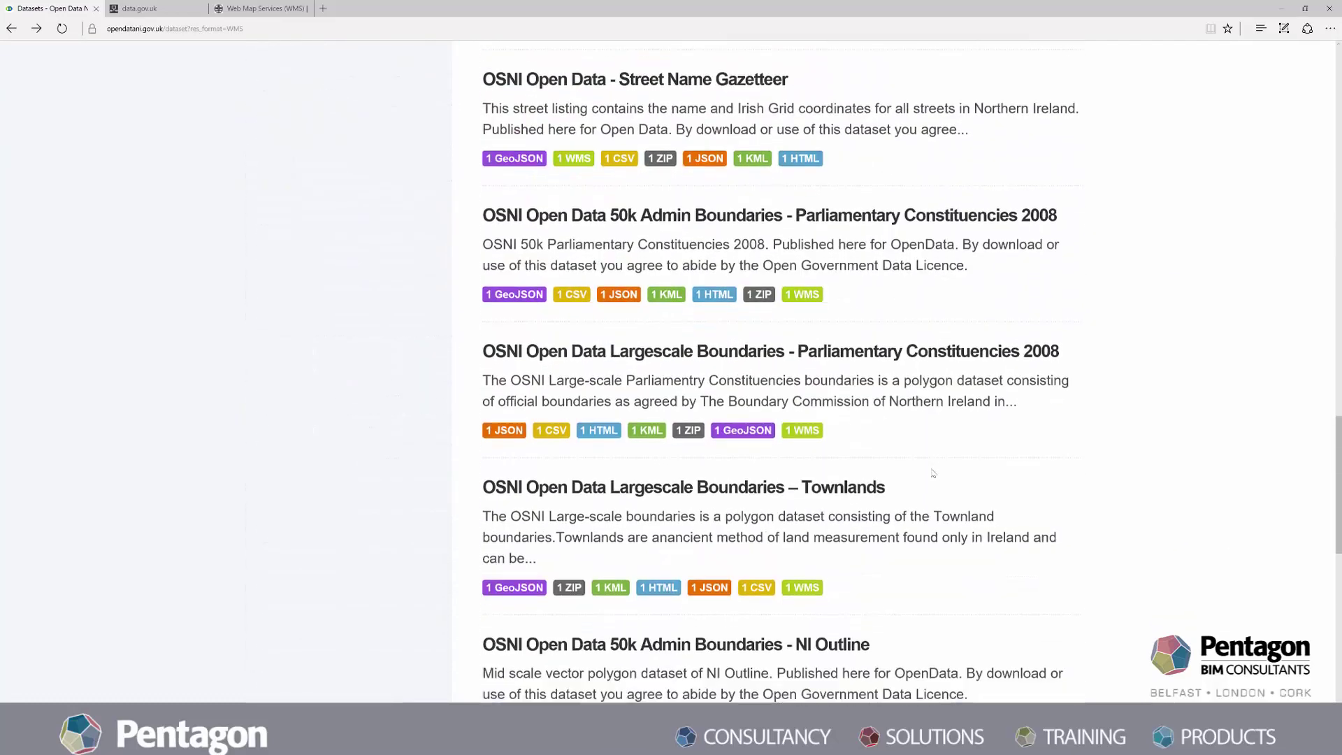
scroll(931, 472, "down", 3)
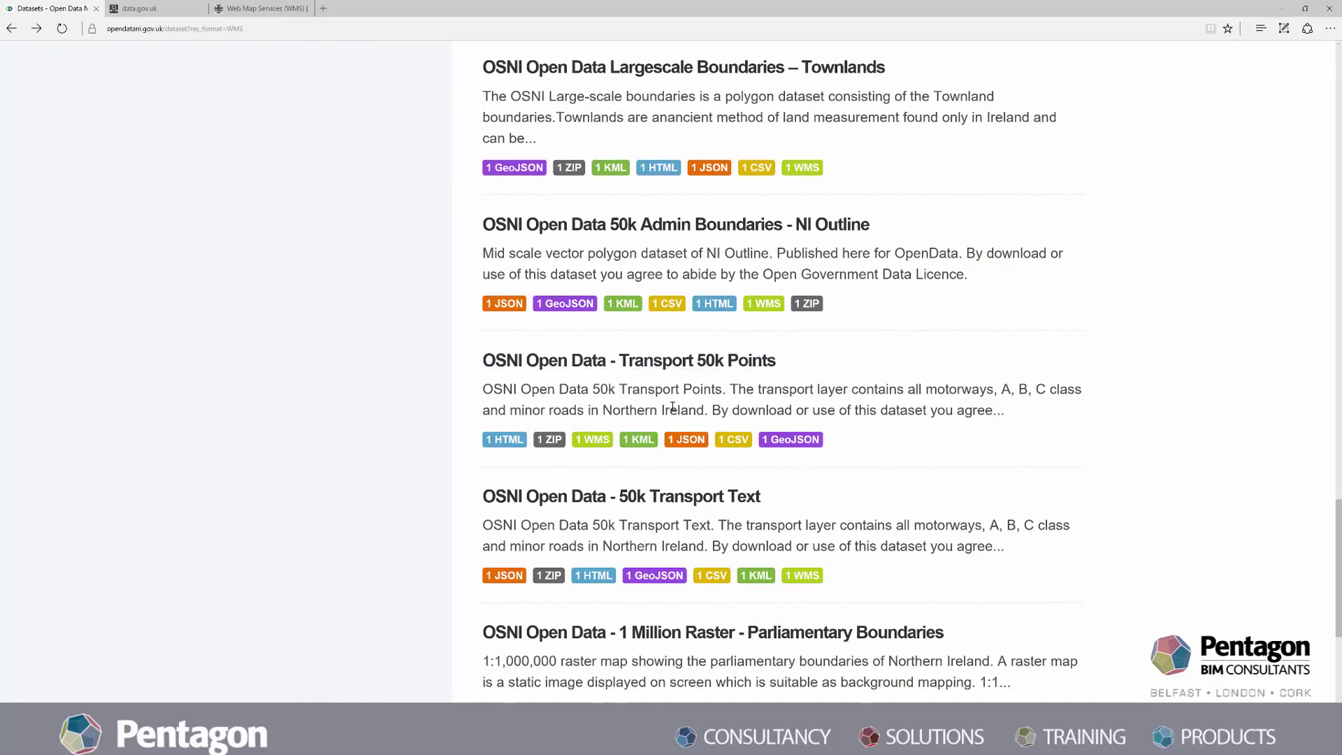
scroll(672, 406, "down", 1)
scroll(672, 406, "down", 2)
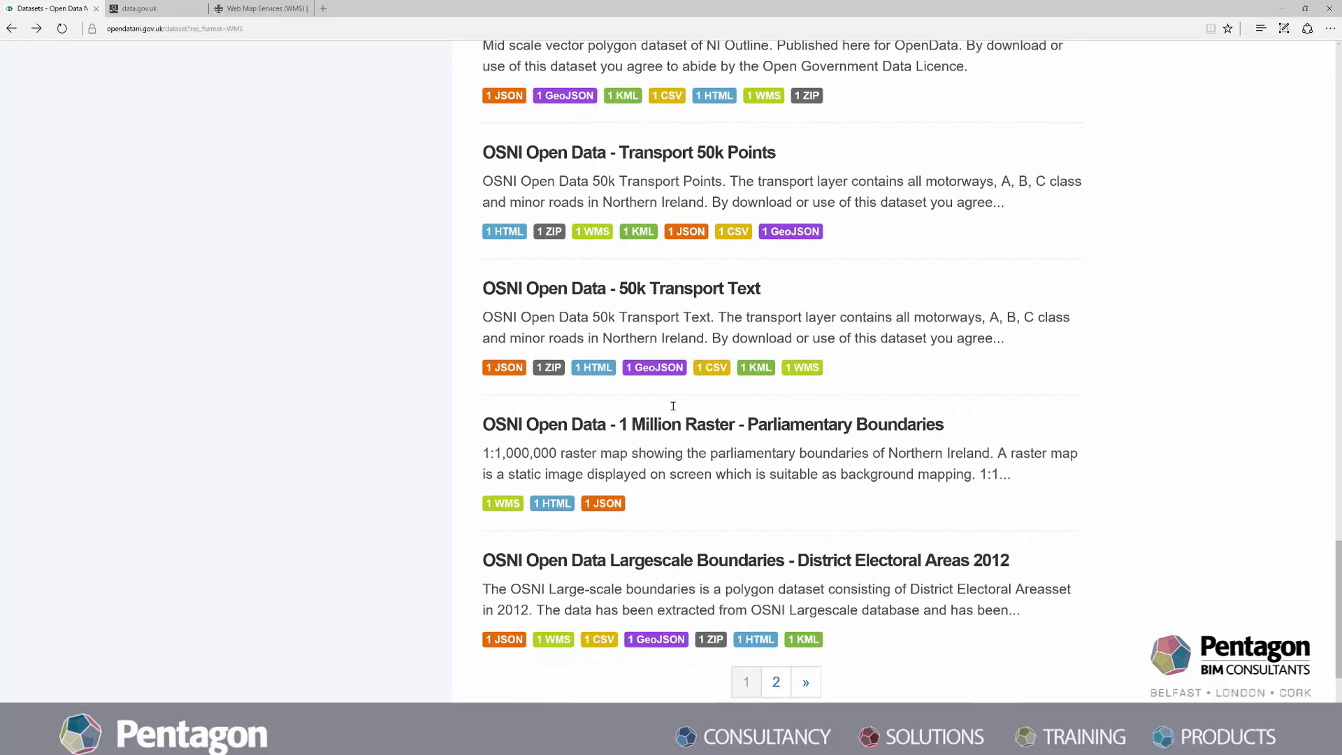
scroll(673, 406, "up", 3)
scroll(673, 408, "down", 4)
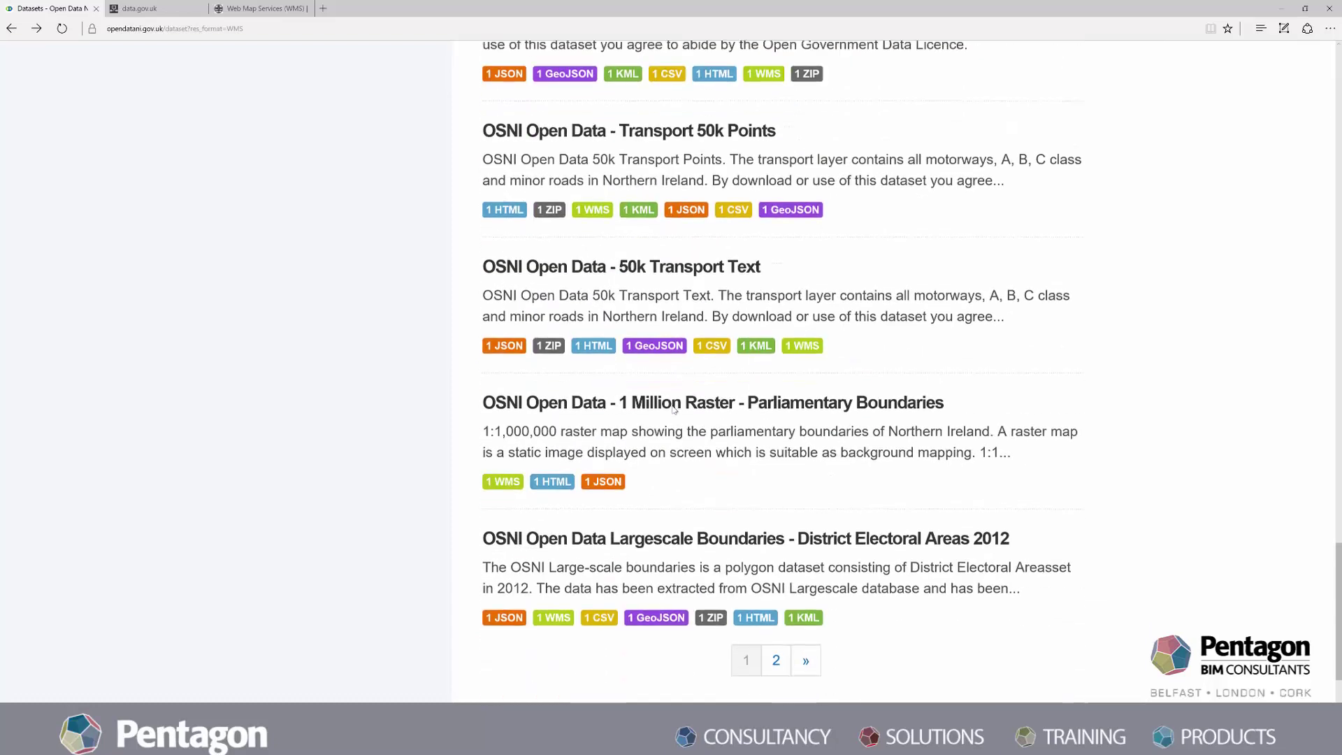
scroll(674, 408, "down", 2)
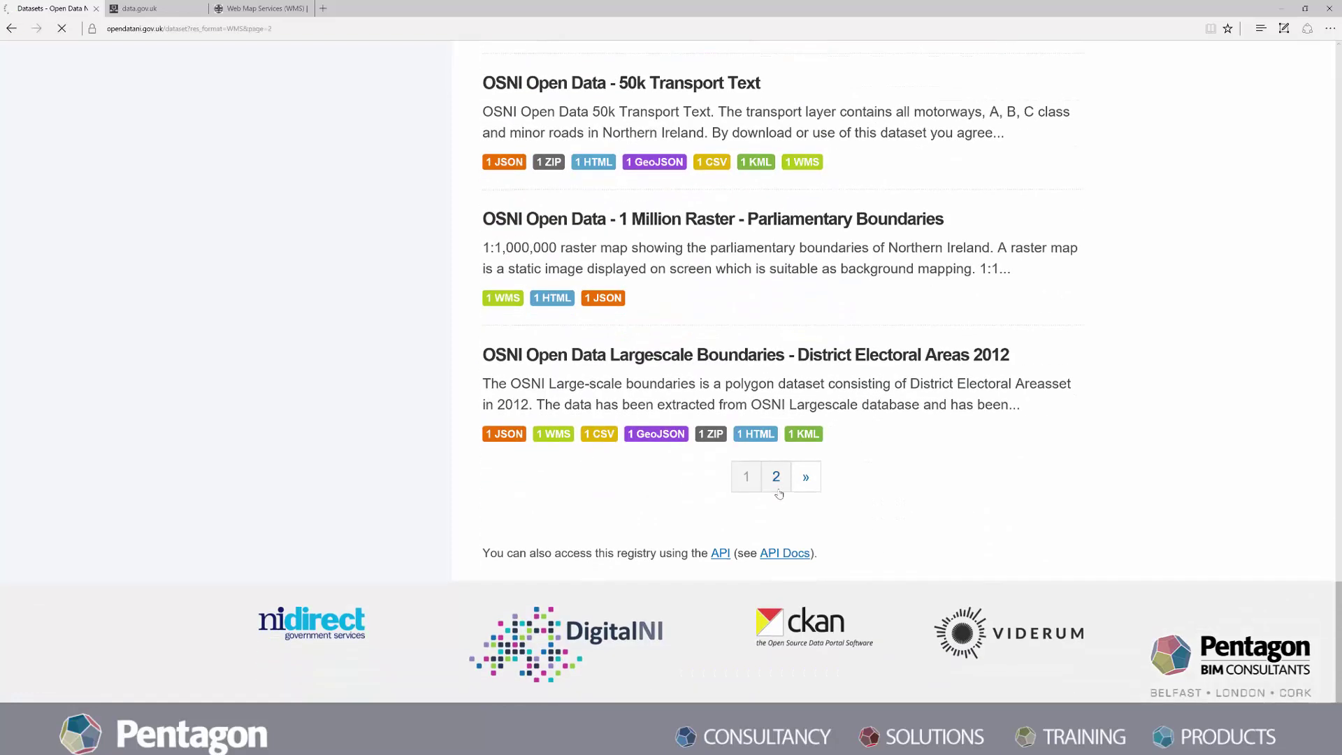
Open the OGC WMS resource of the OSNI Open Data - 50k Transport Line dataset and copy its service URL
scroll(781, 494, "down", 3)
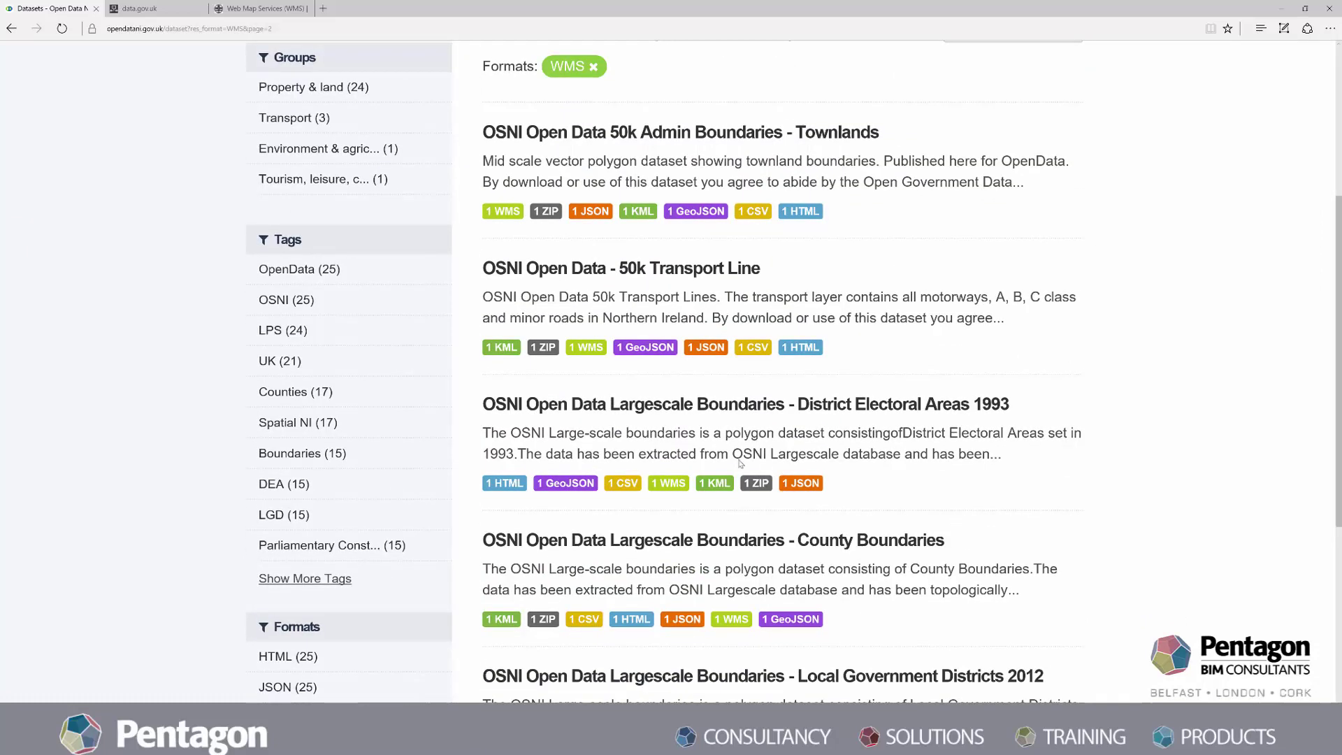
left_click(663, 277)
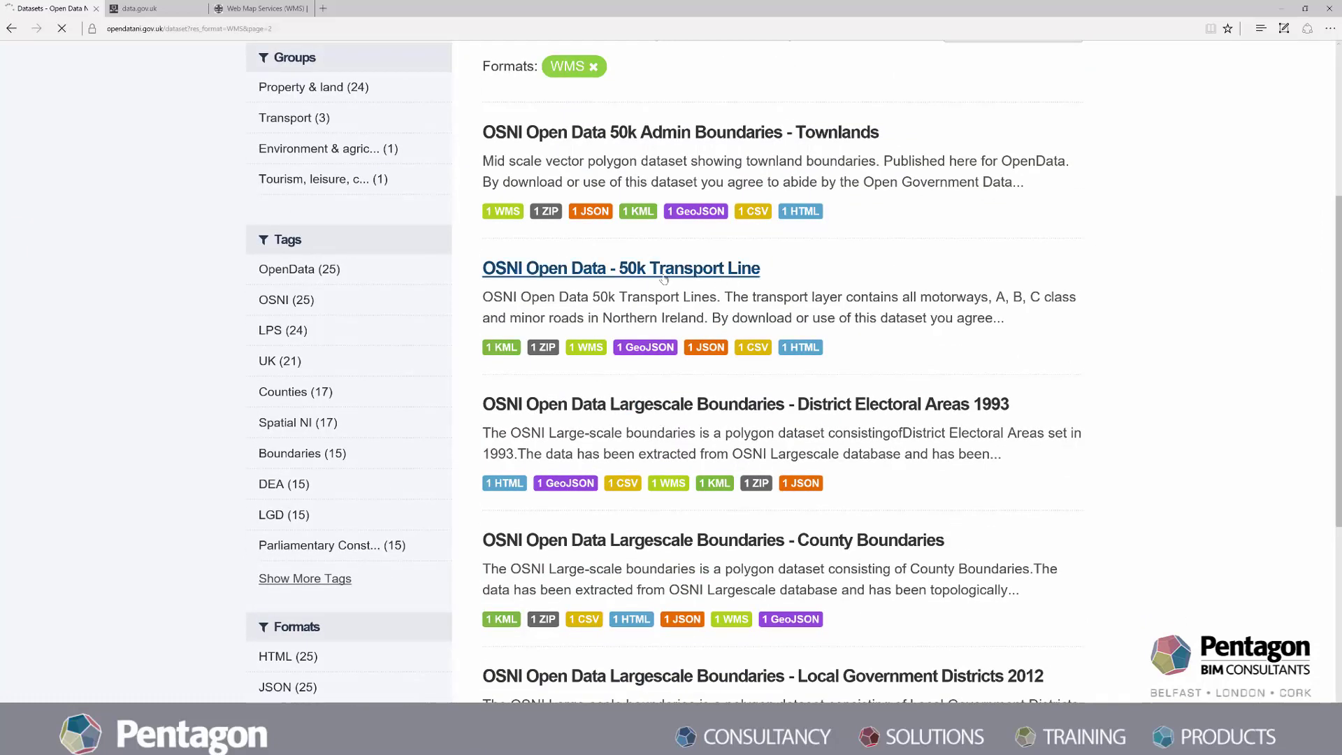
scroll(508, 439, "down", 3)
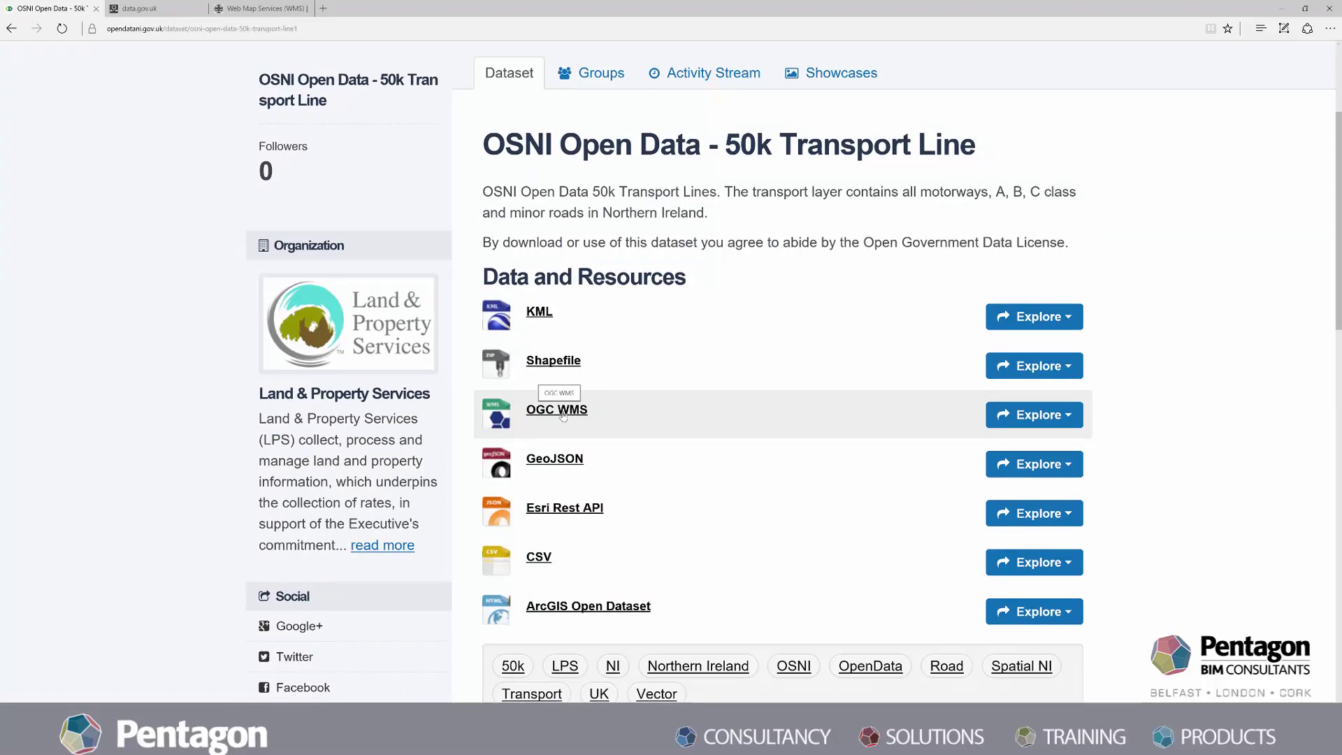
left_click(564, 412)
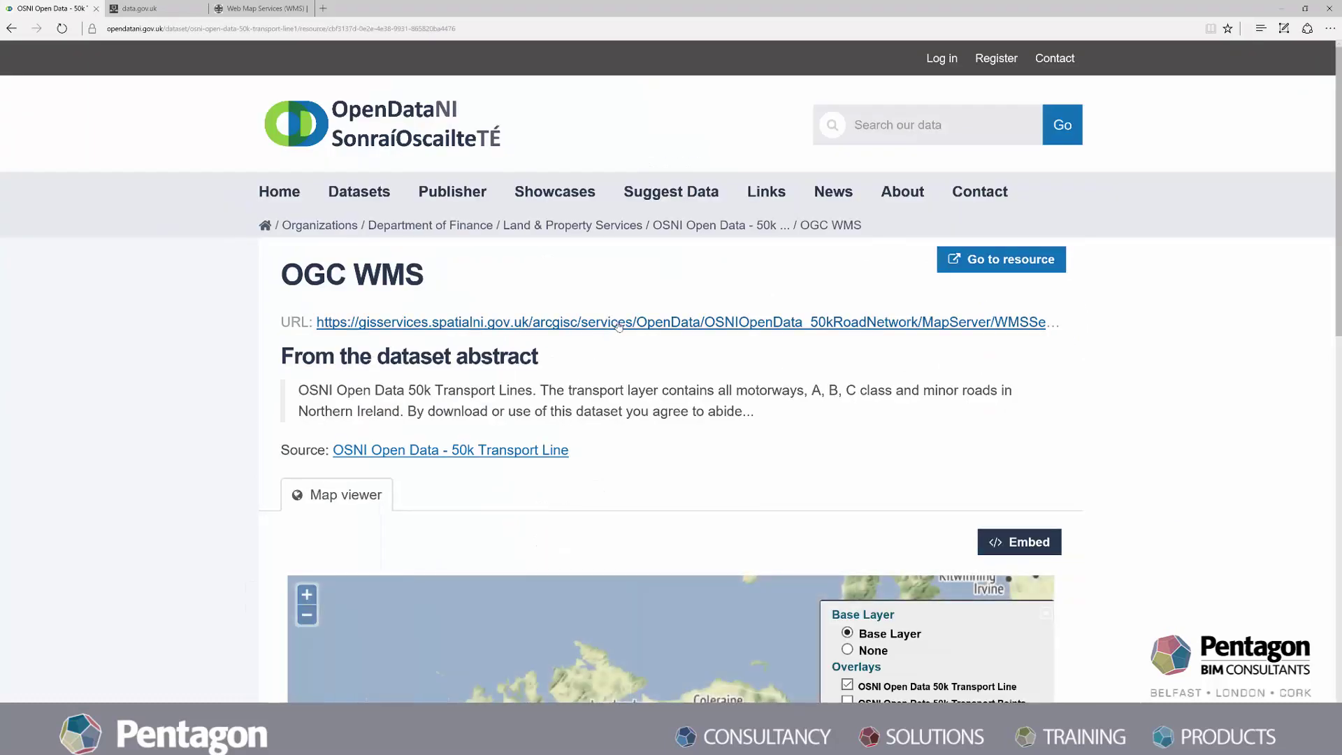
right_click(619, 325)
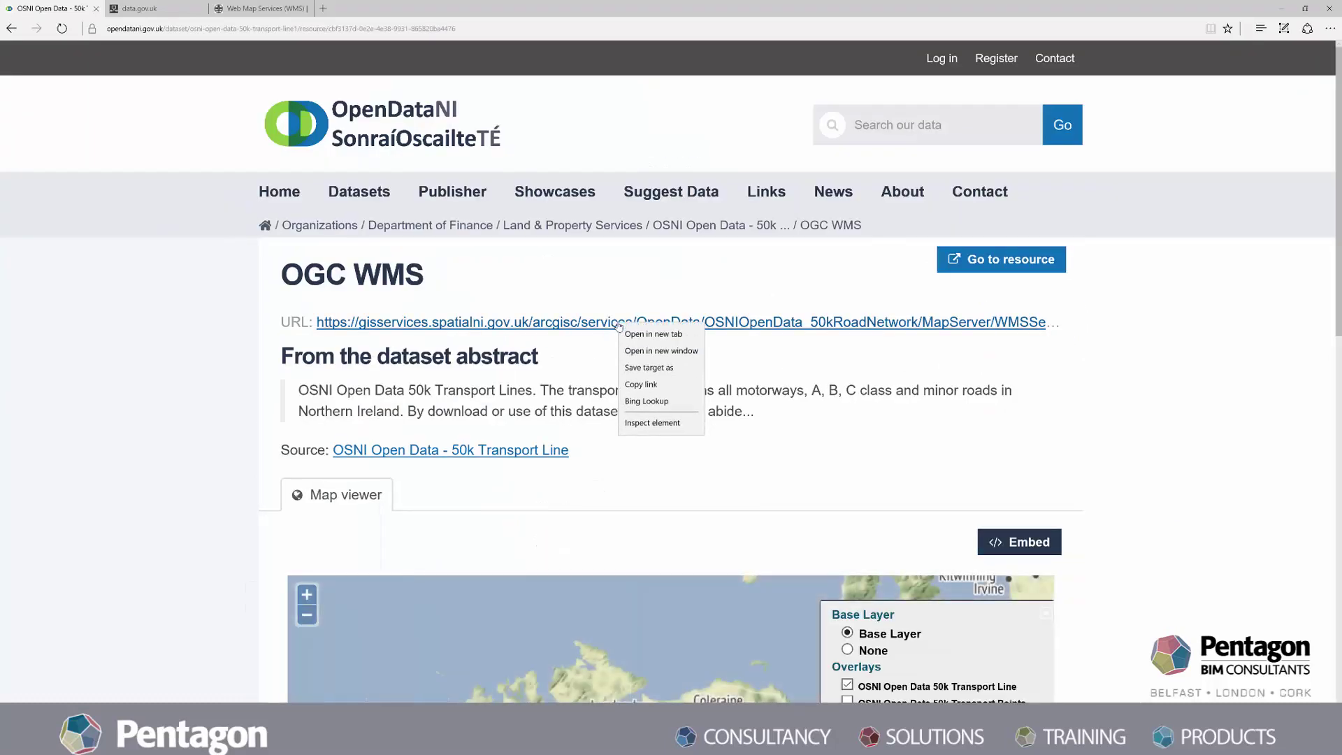
left_click(647, 385)
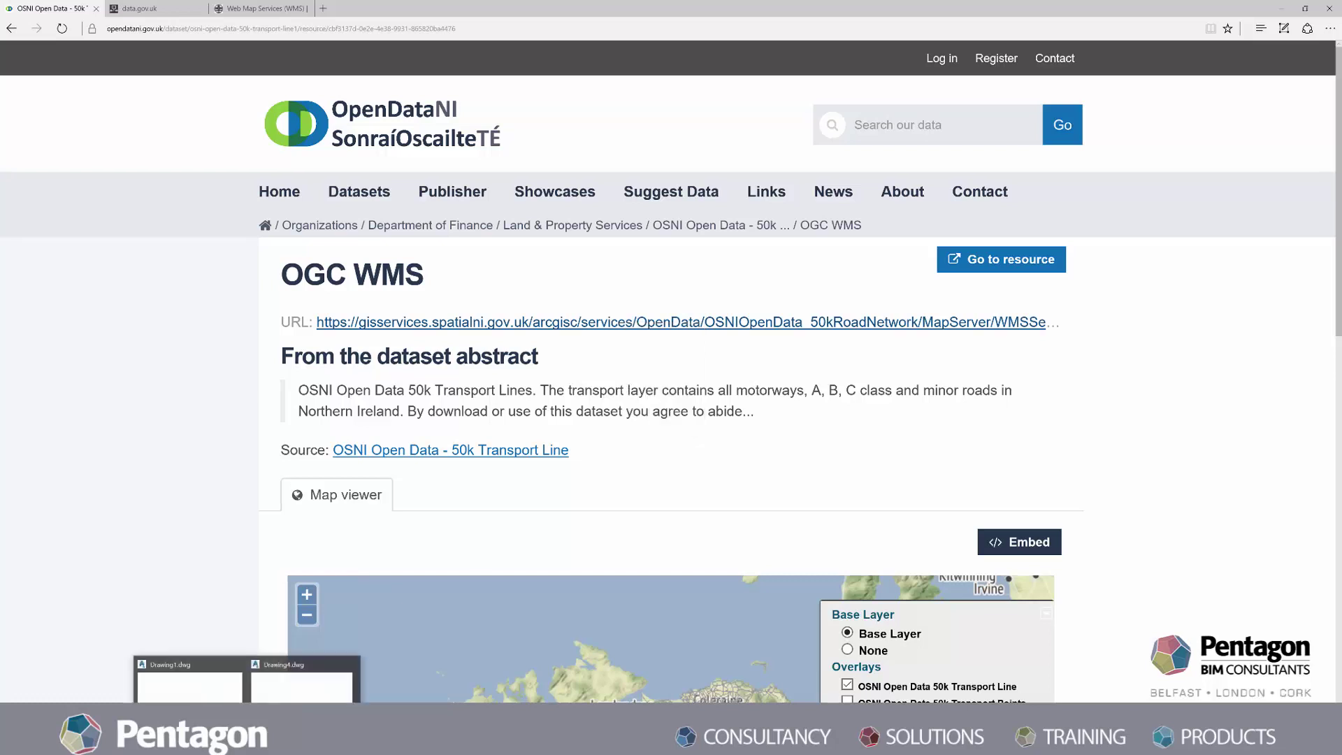
Switch to Drawing4.dwg in Civil 3D and start a new WMS connection through Connect to Data
left_click(304, 677)
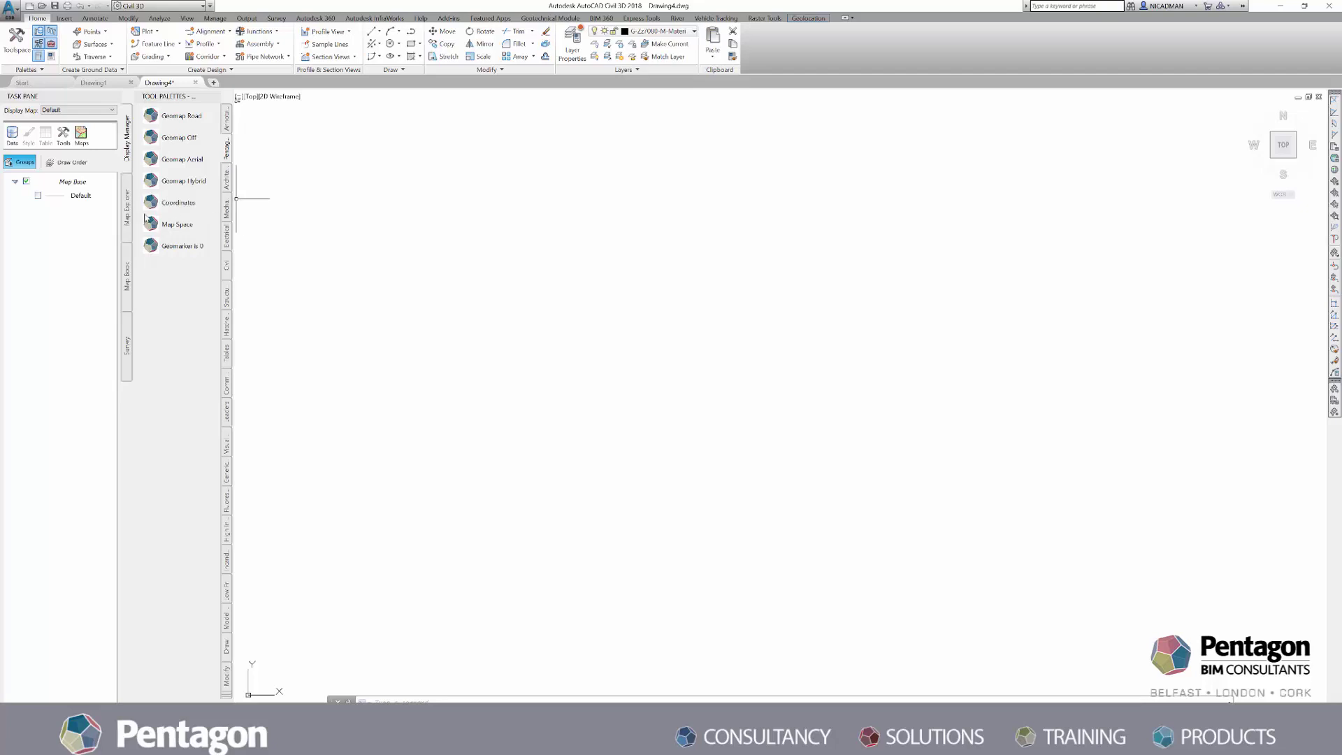
left_click(13, 136)
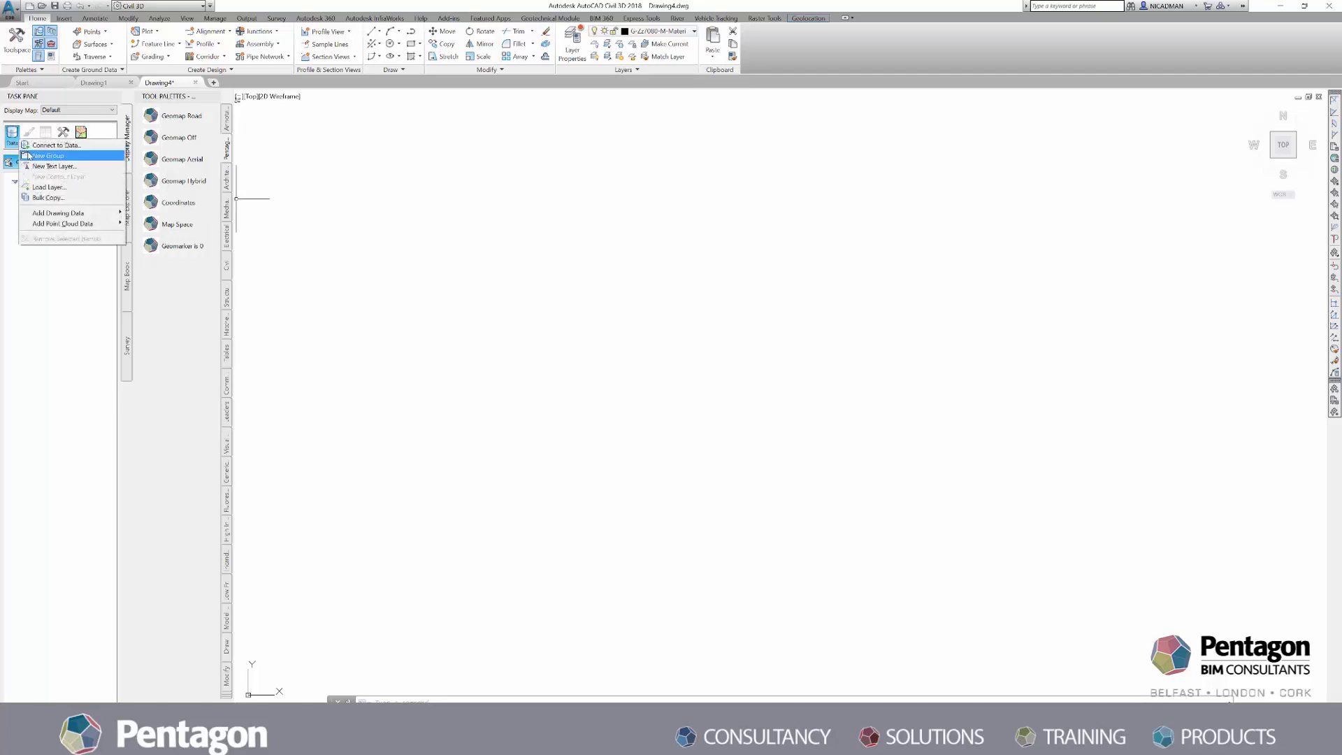
left_click(42, 144)
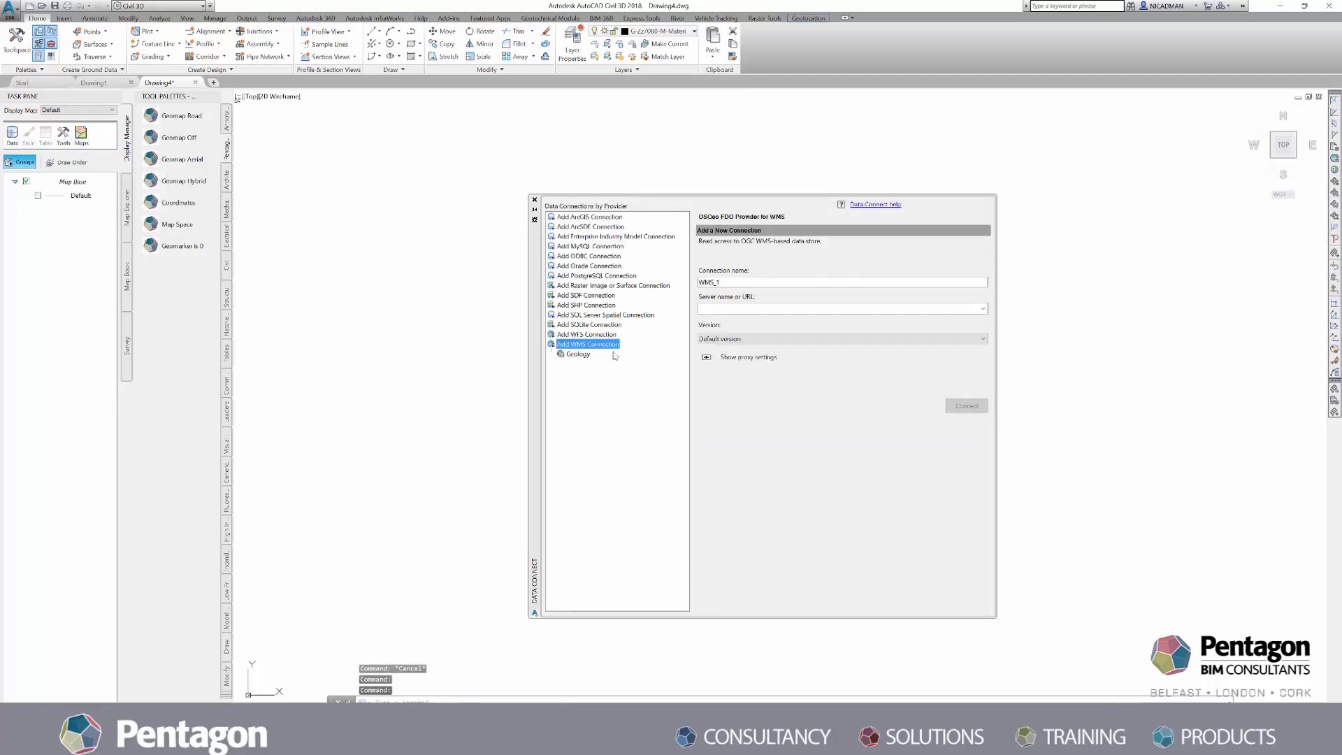
Name the WMS connection Transport, paste the copied service URL as its server address, and connect with blank credentials
type("Tr")
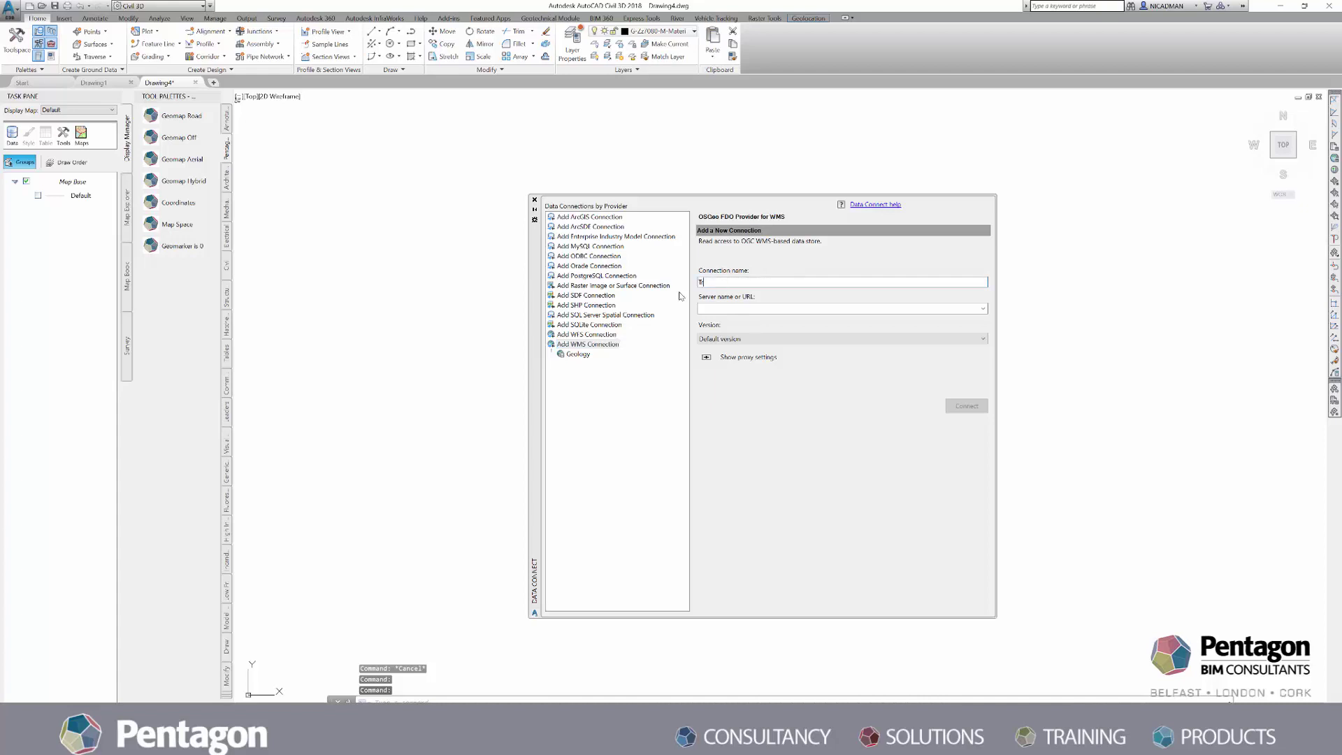
type("ansport")
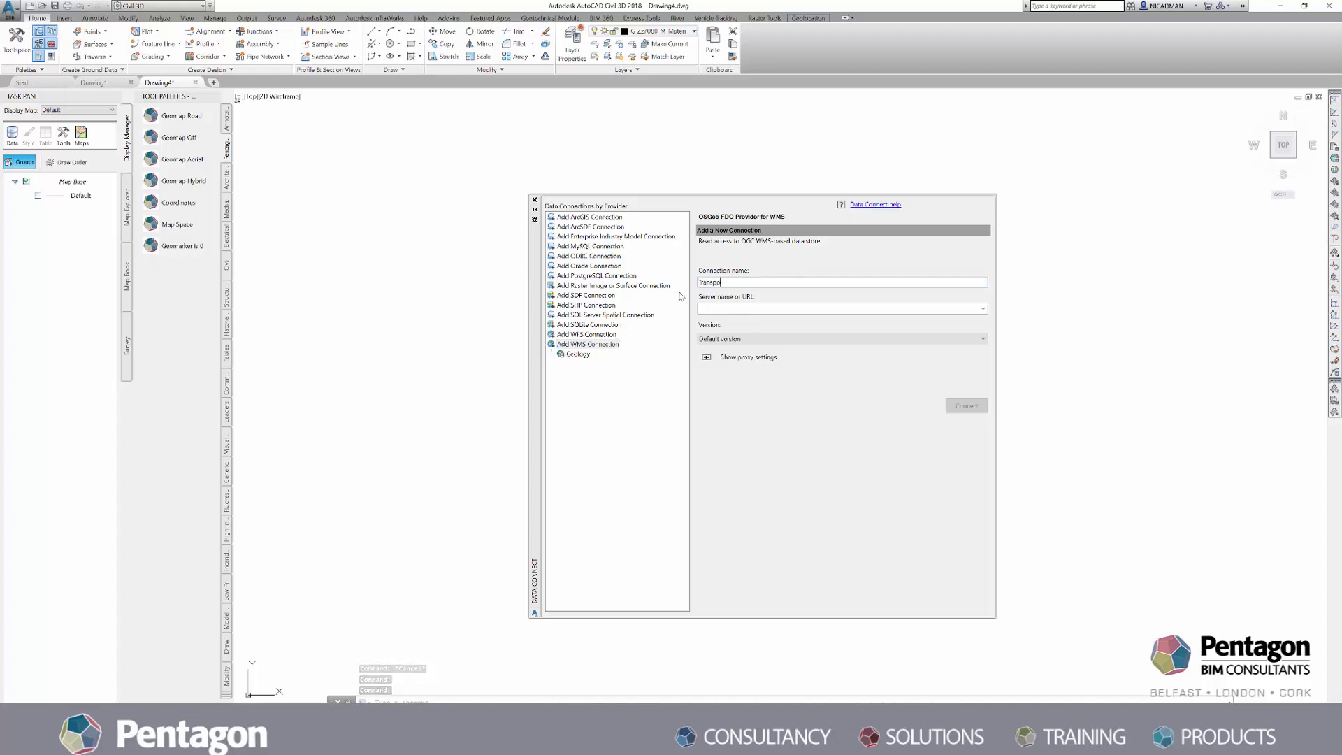
left_click(738, 310)
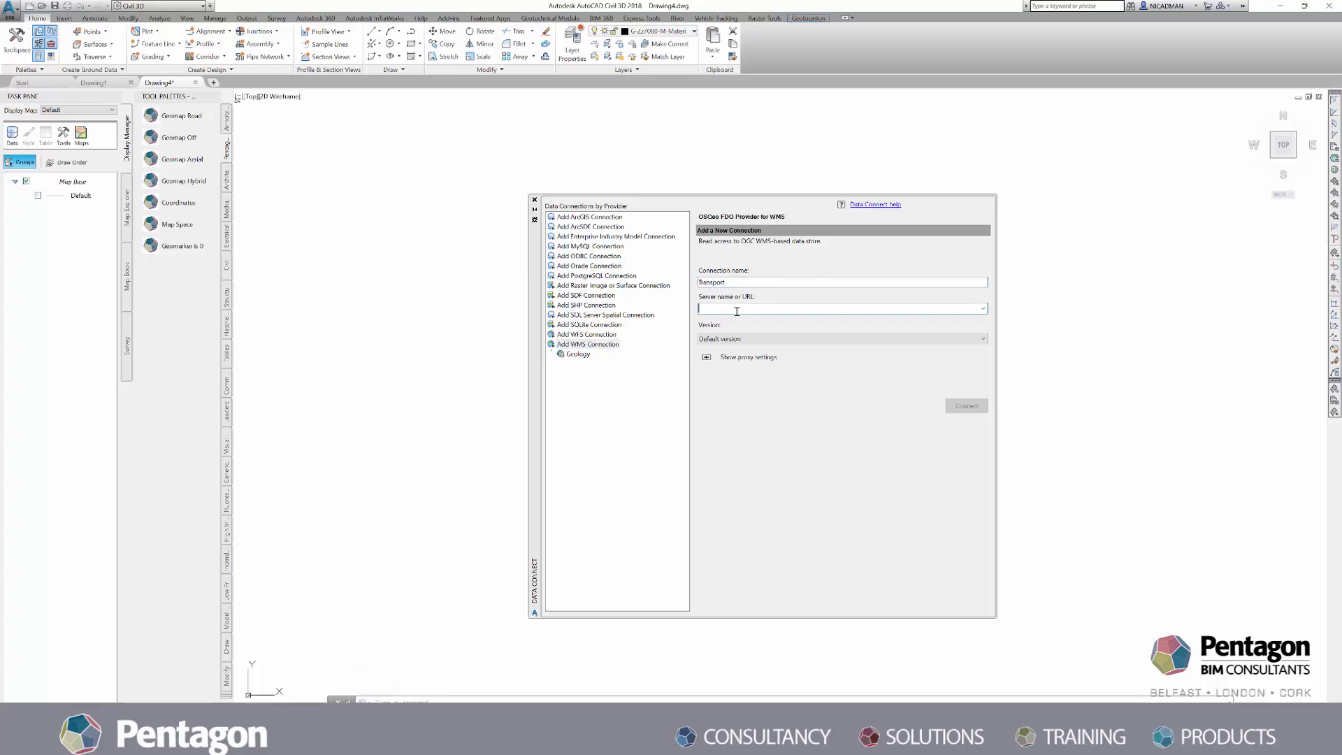
key("ctrl+v")
left_click(966, 407)
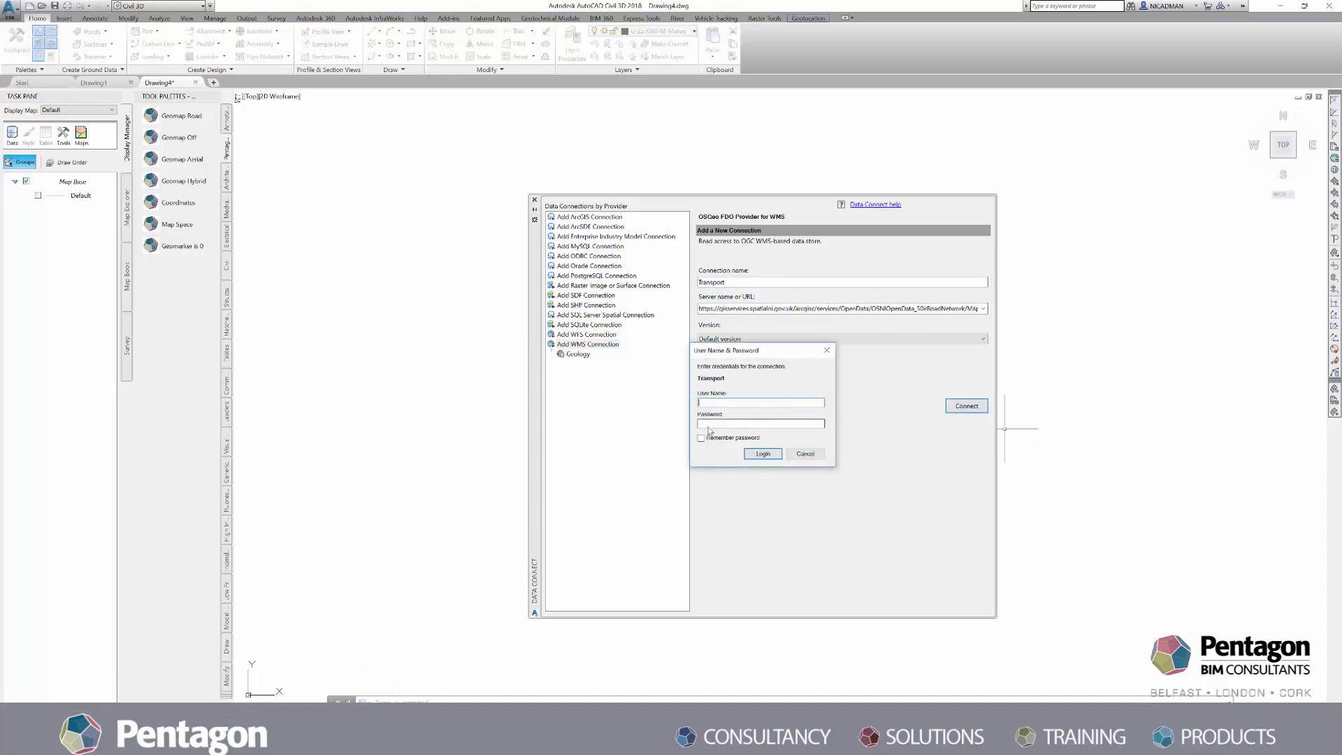
left_click(762, 454)
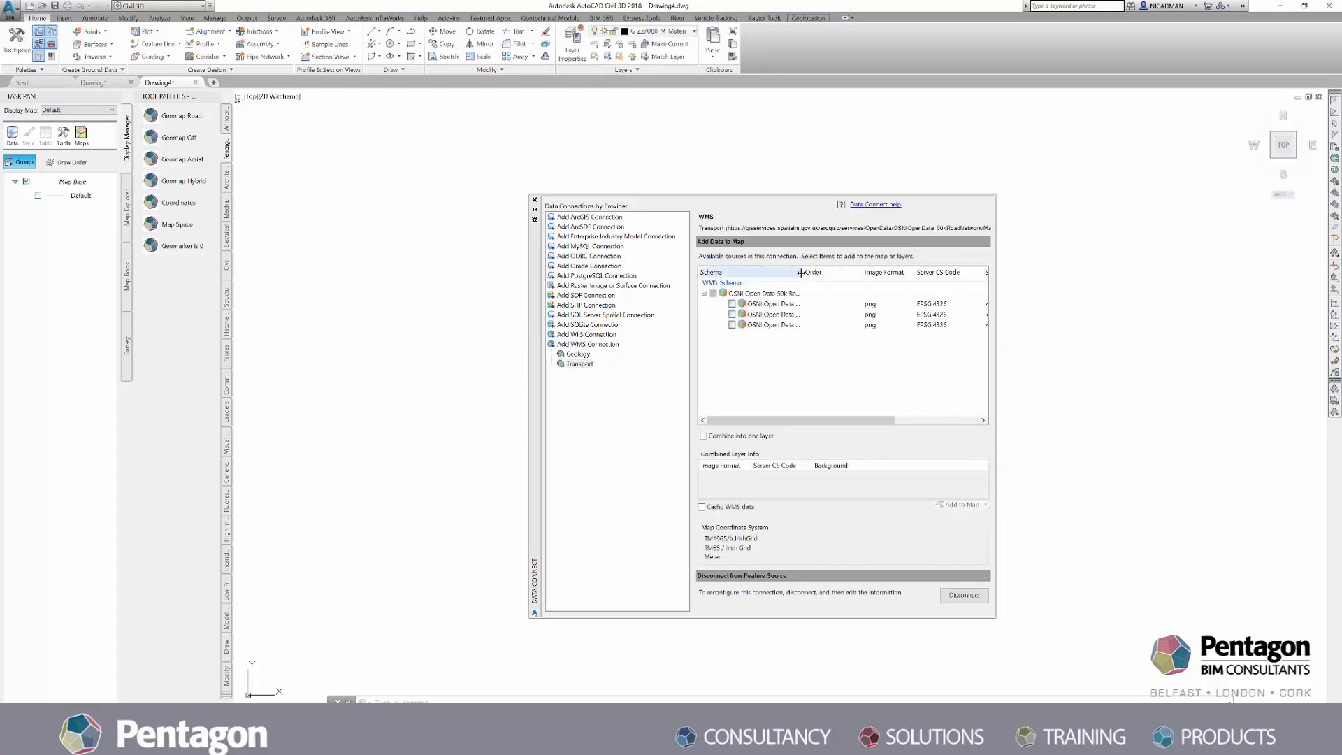
Add the OSNI 50k Transport Line, Transport Points and Transport Text layers to the map and close Data Connect
left_click_drag(800, 273, 868, 273)
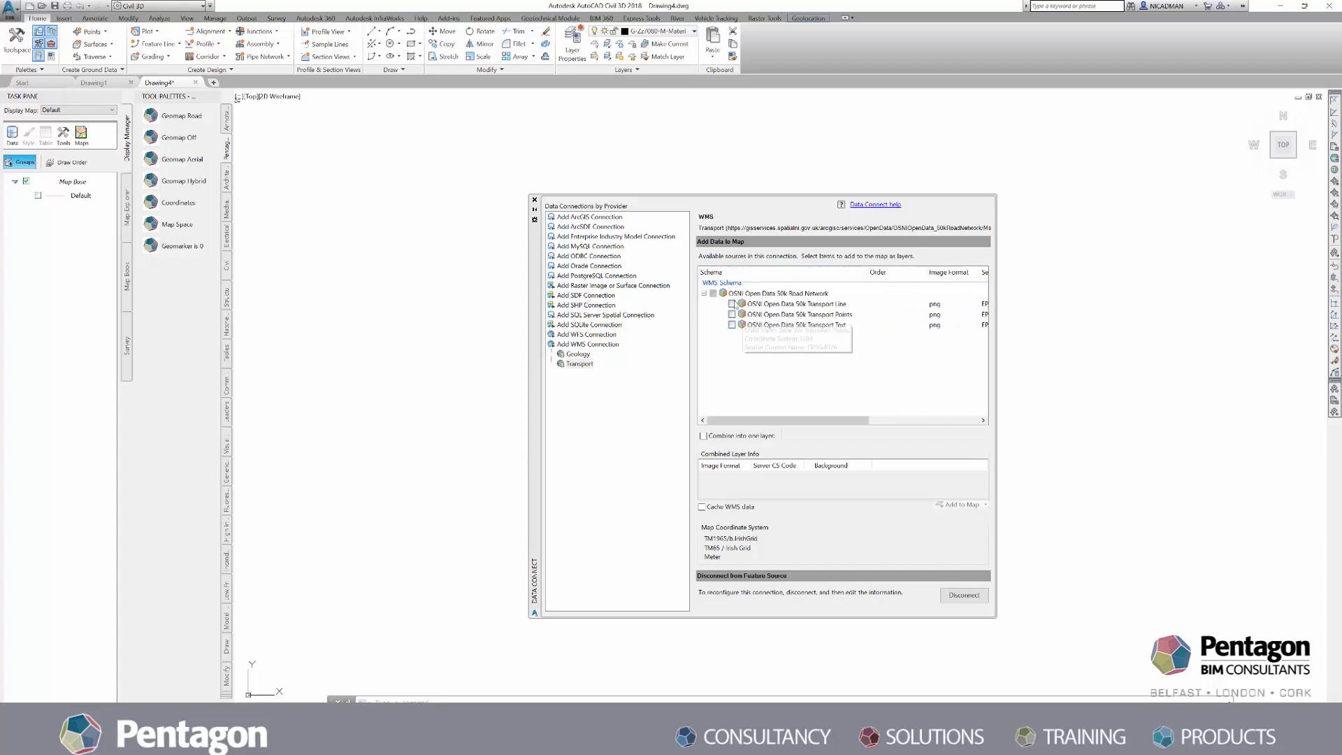
left_click(731, 304)
left_click(731, 314)
left_click(731, 325)
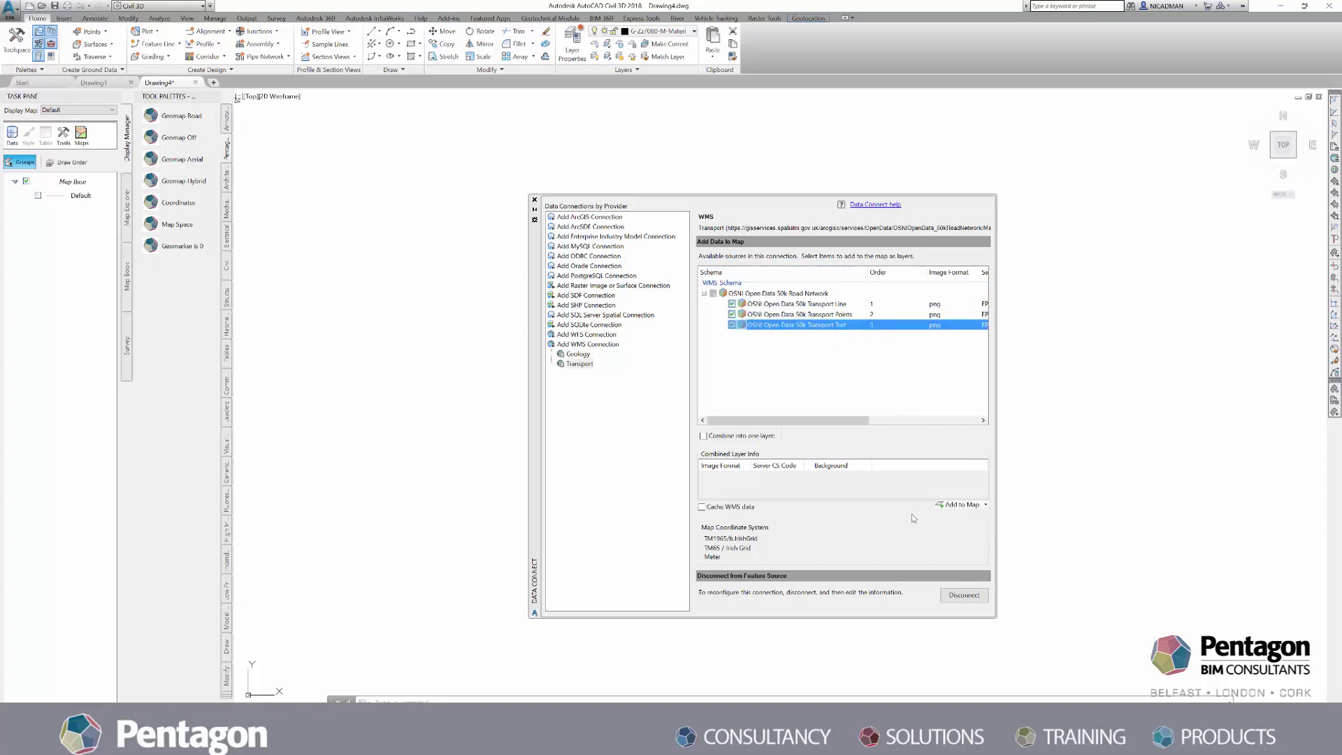
left_click(957, 504)
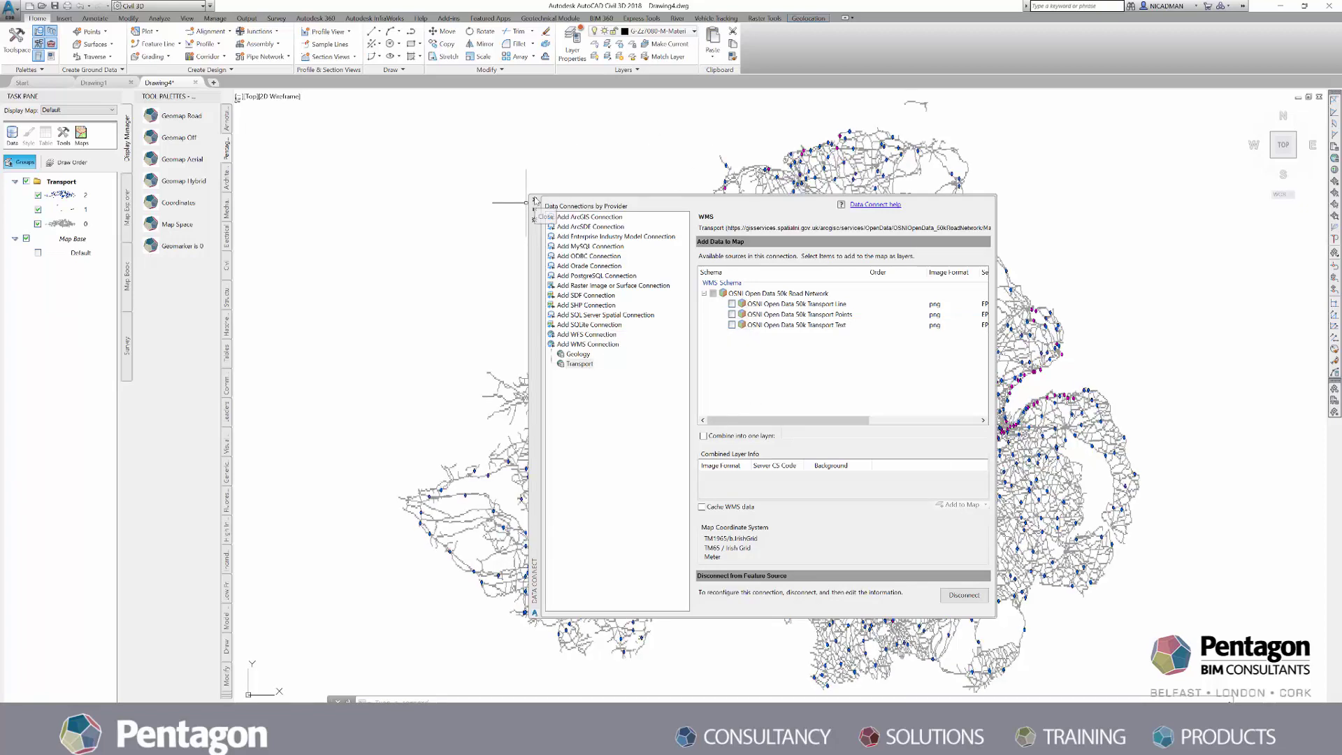
left_click(535, 201)
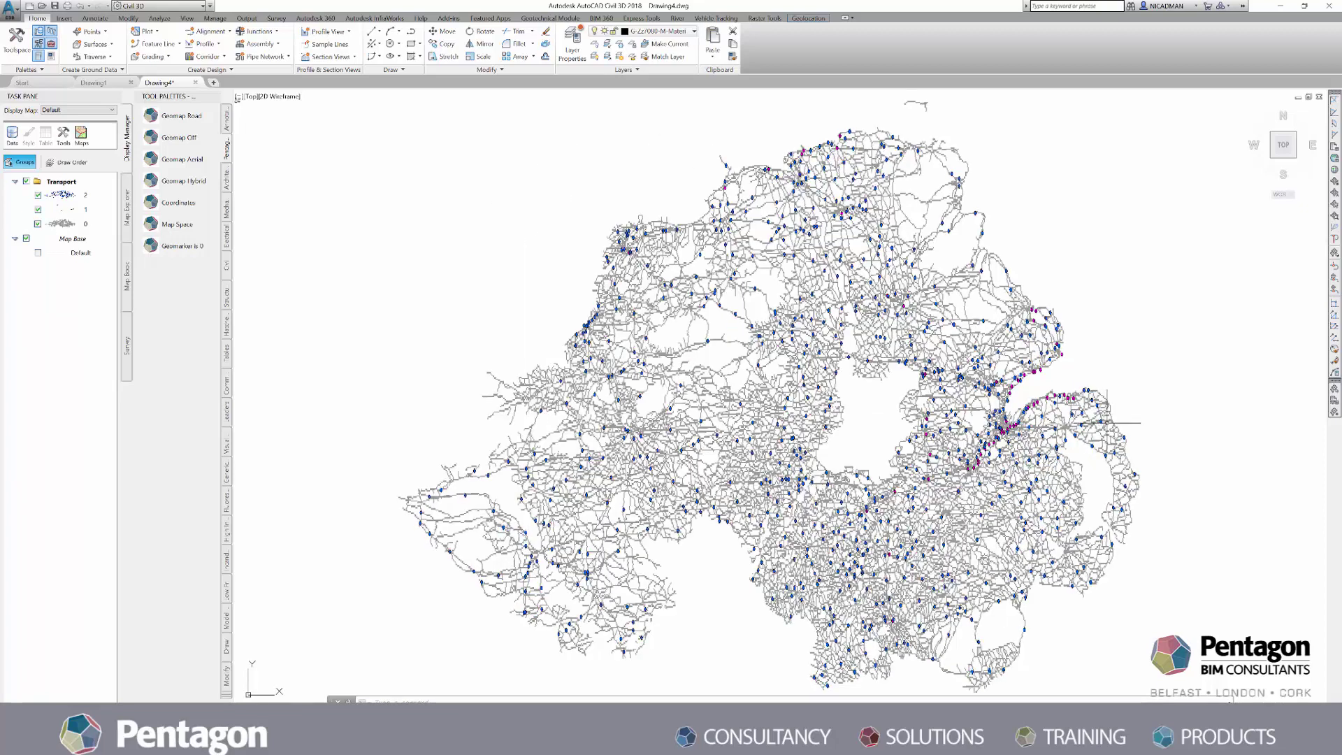
Display the Geomap road background beneath the transport data, and switch off the Transport layer group after checking the alignment
scroll(1101, 421, "up", 3)
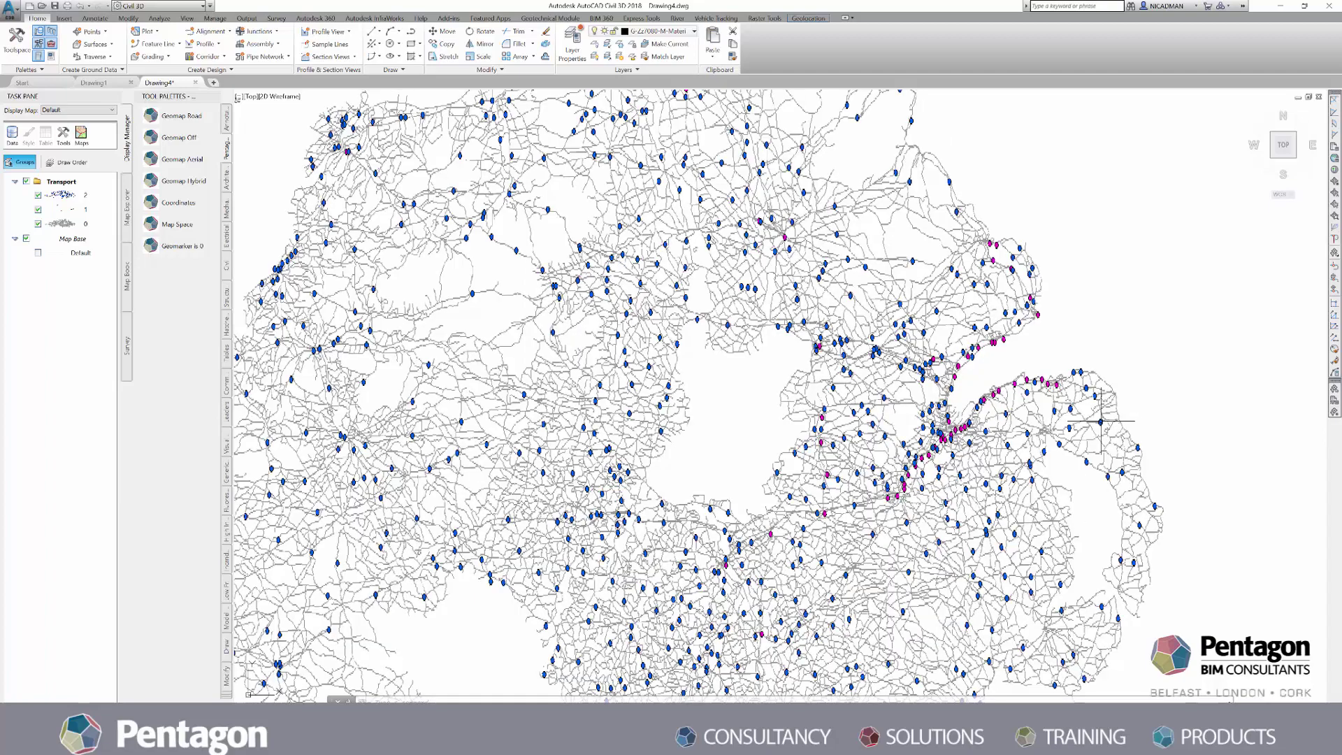
scroll(1013, 421, "up", 2)
scroll(985, 423, "up", 2)
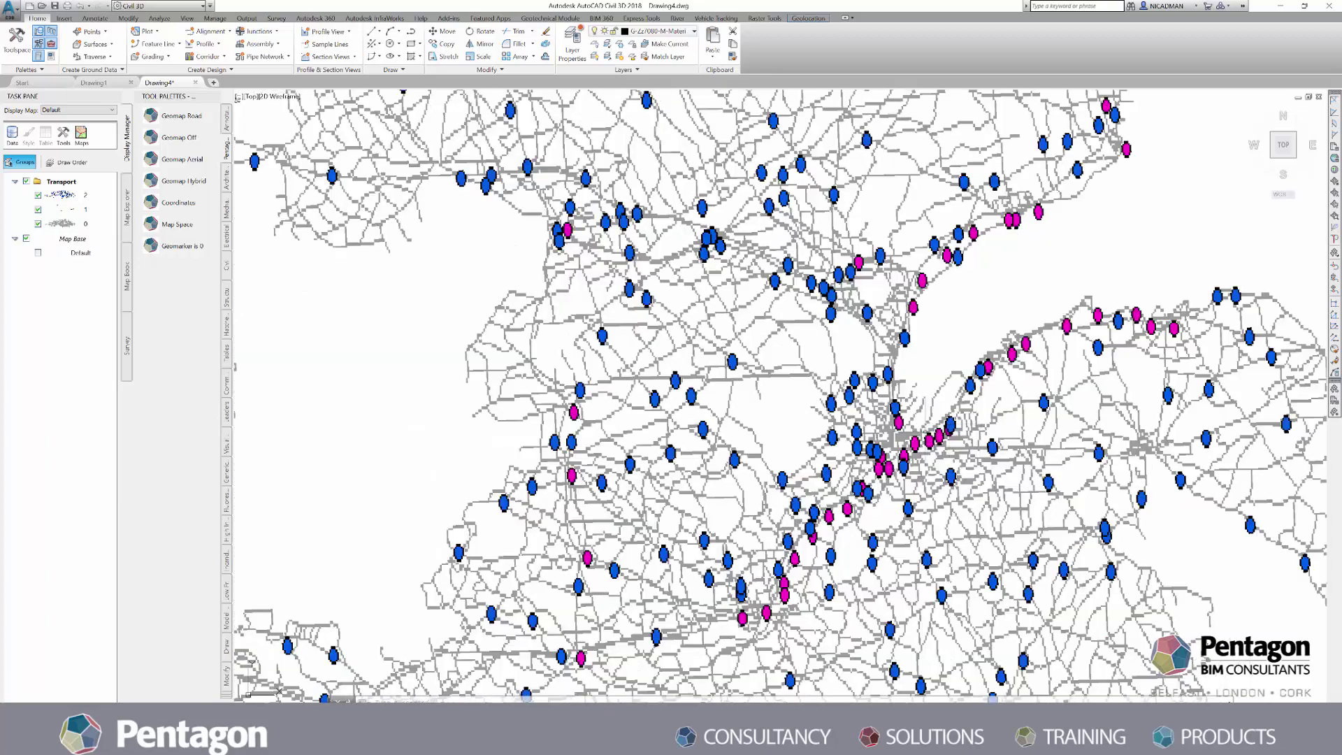
scroll(916, 426, "up", 2)
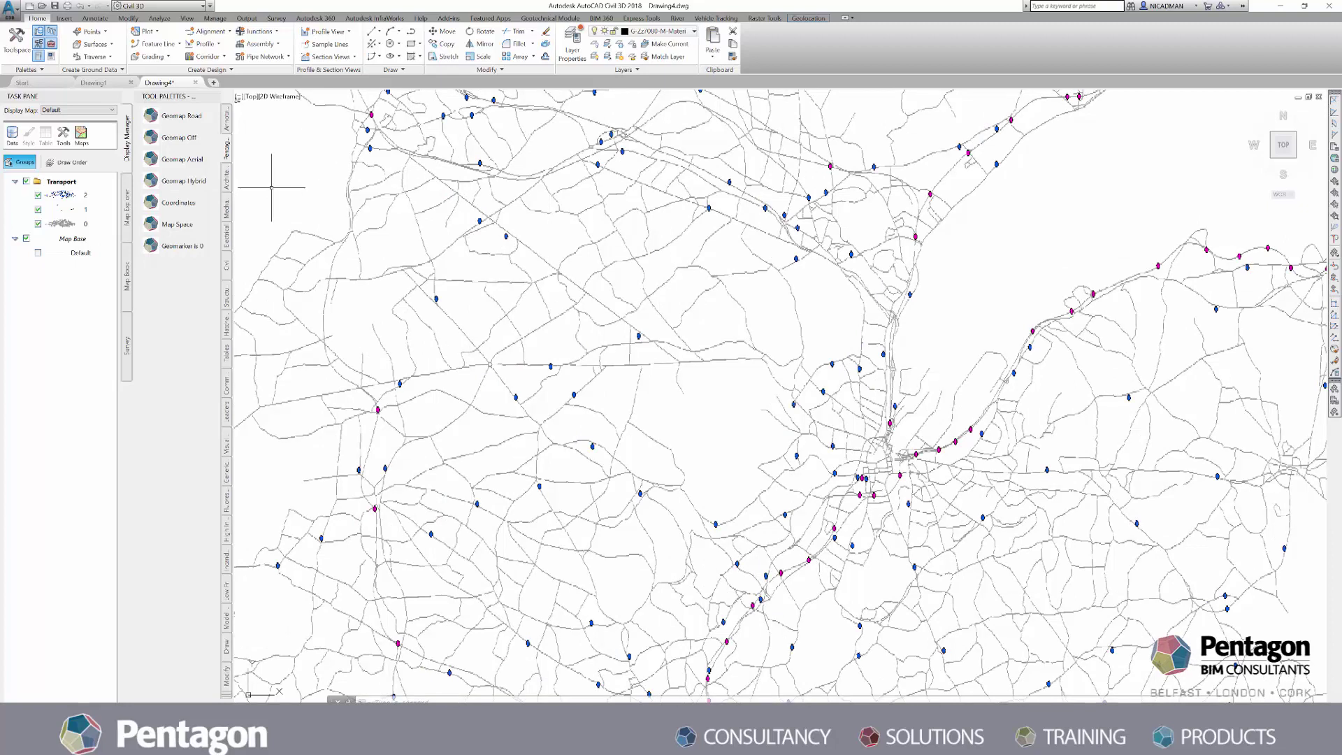
left_click(180, 116)
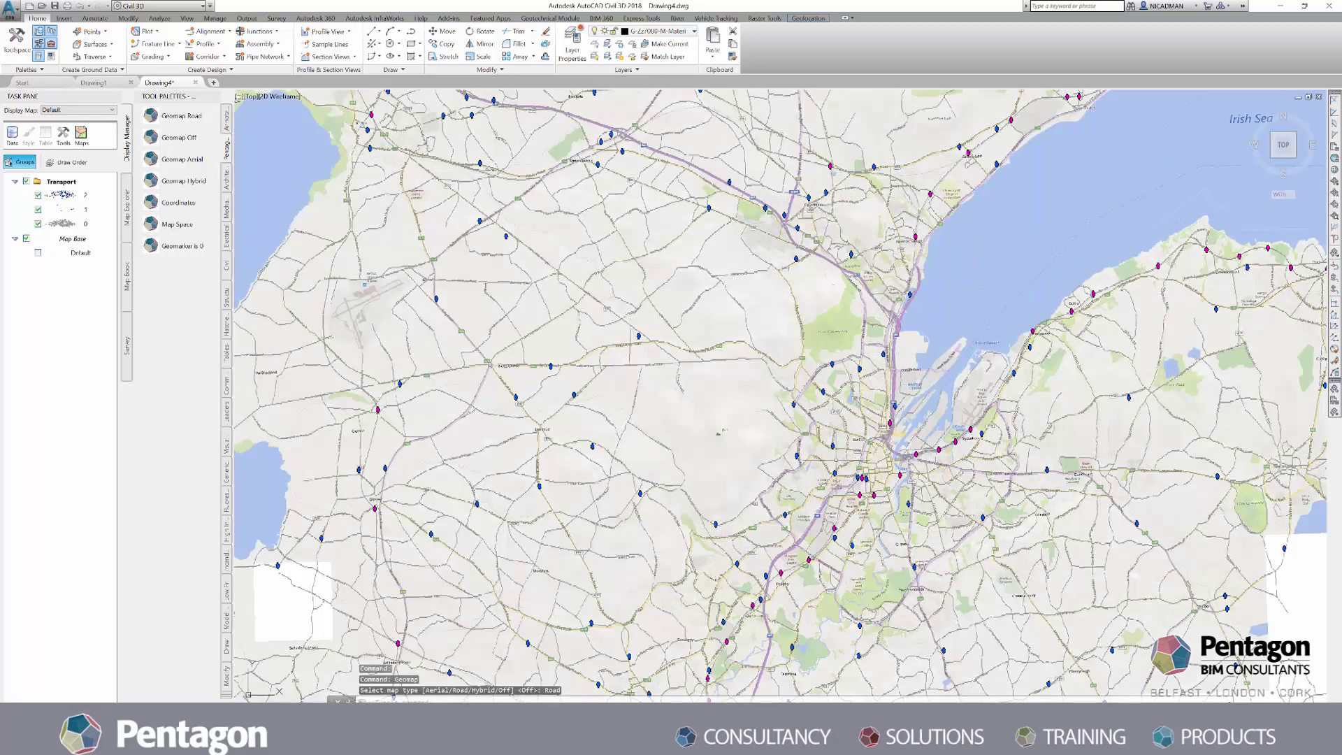
scroll(840, 455, "down", 3)
scroll(841, 455, "up", 5)
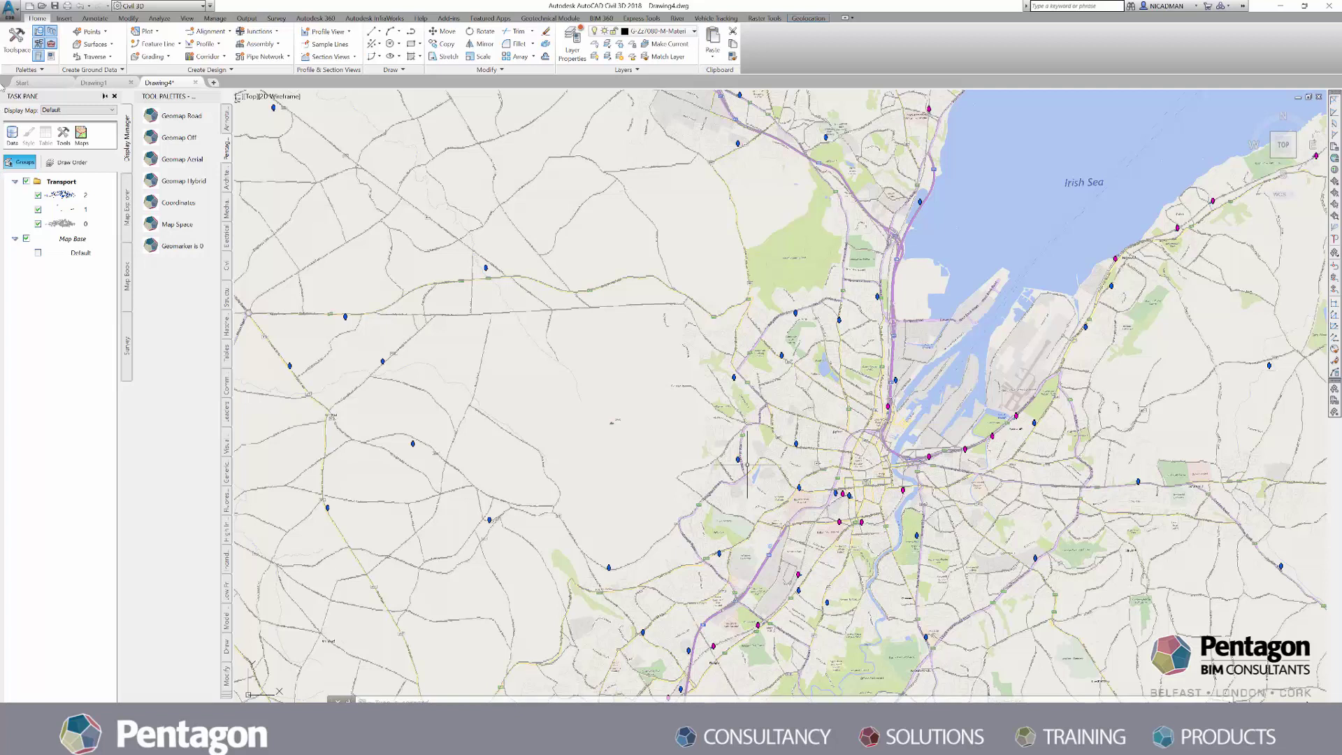
left_click(26, 181)
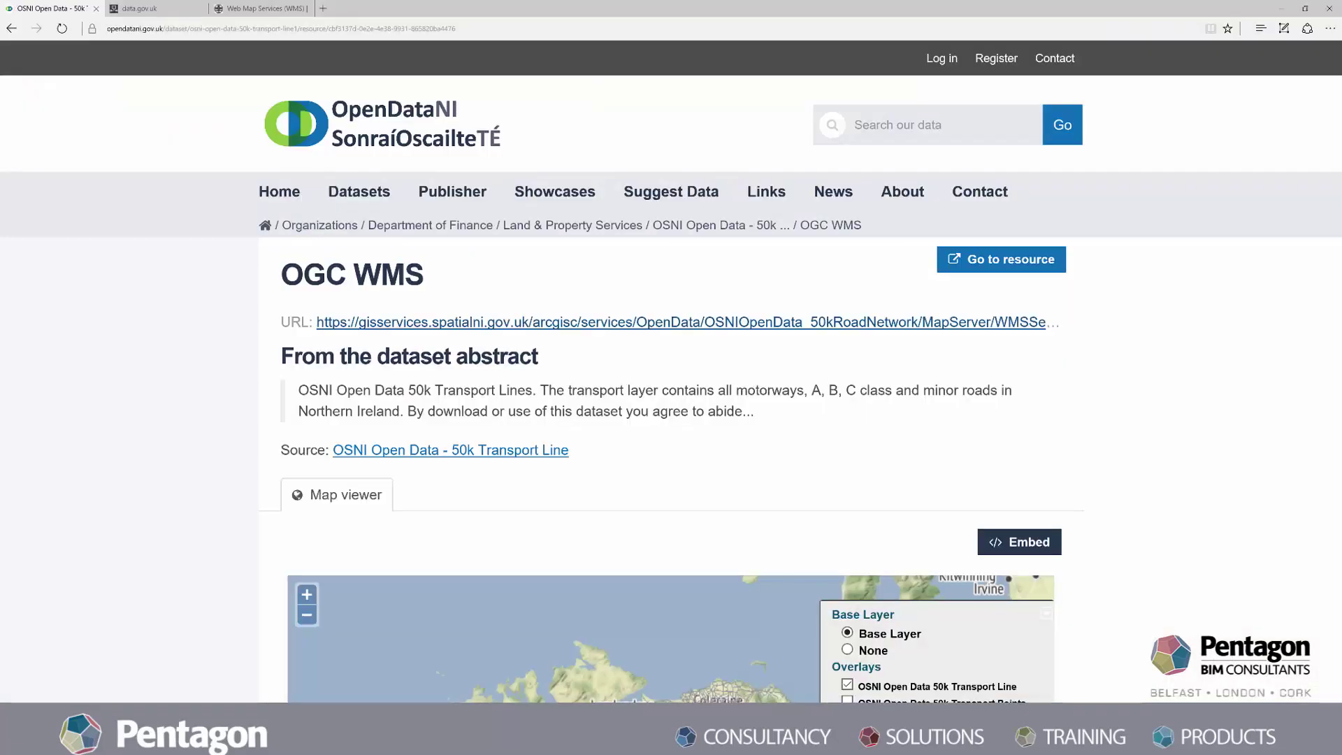
Review the BGS Geology 50k Web Map Services page in the browser and return to the Civil 3D drawing
left_click(262, 9)
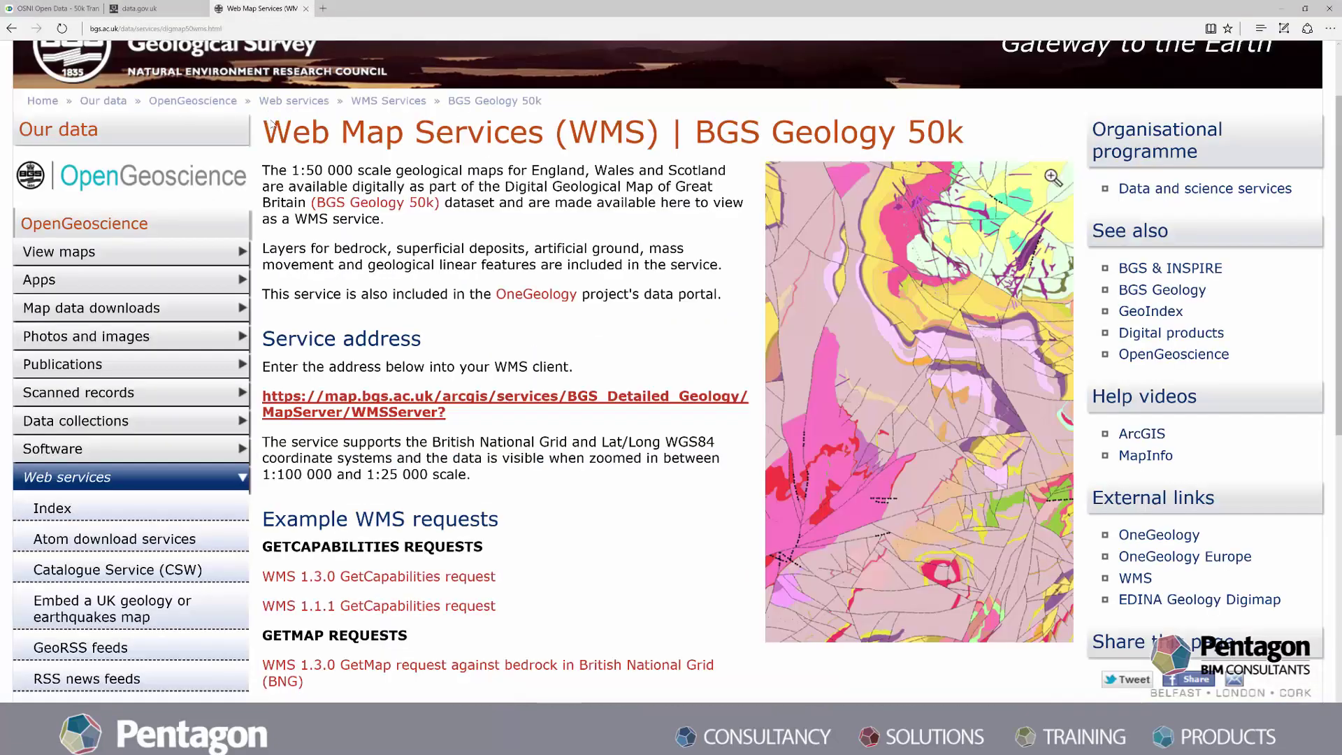
scroll(505, 220, "up", 2)
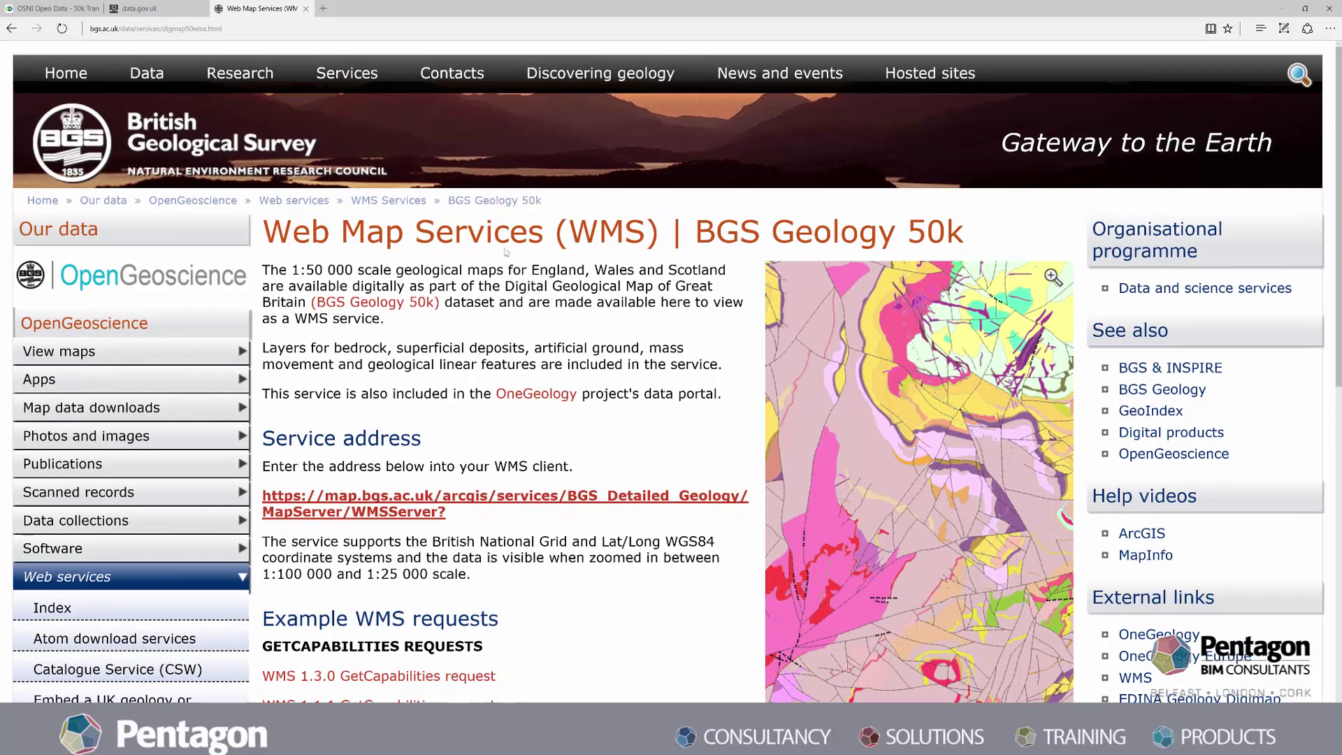
left_click(1288, 7)
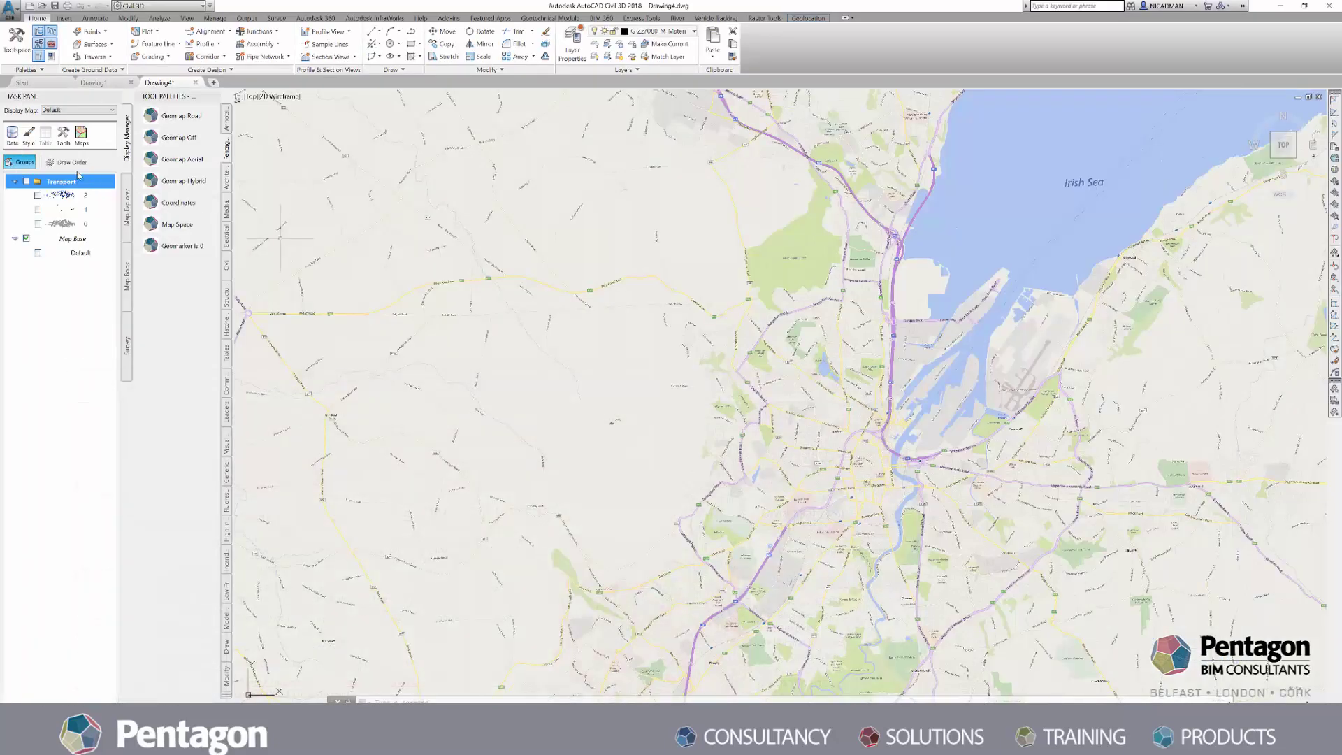
Open Data Connect from the map data options and bring up the existing Geology WMS connection
left_click(12, 133)
left_click(43, 145)
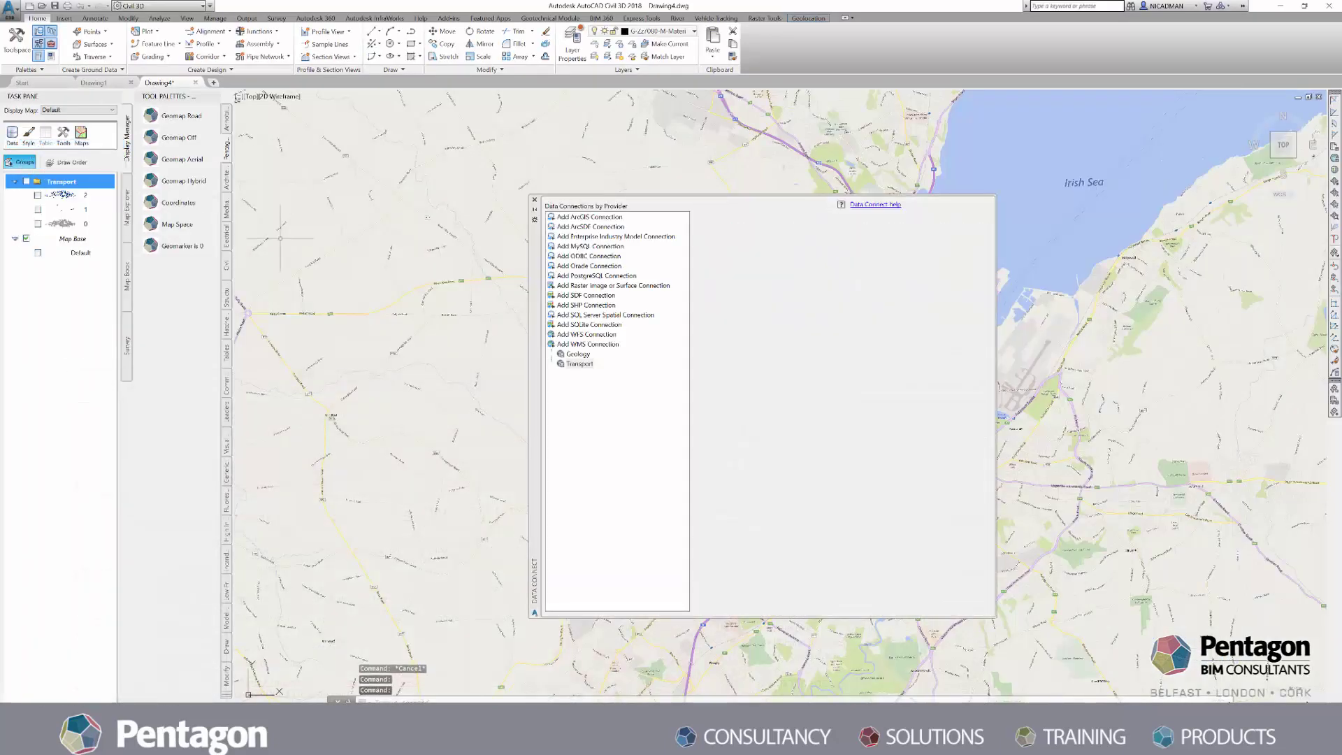
left_click(578, 353)
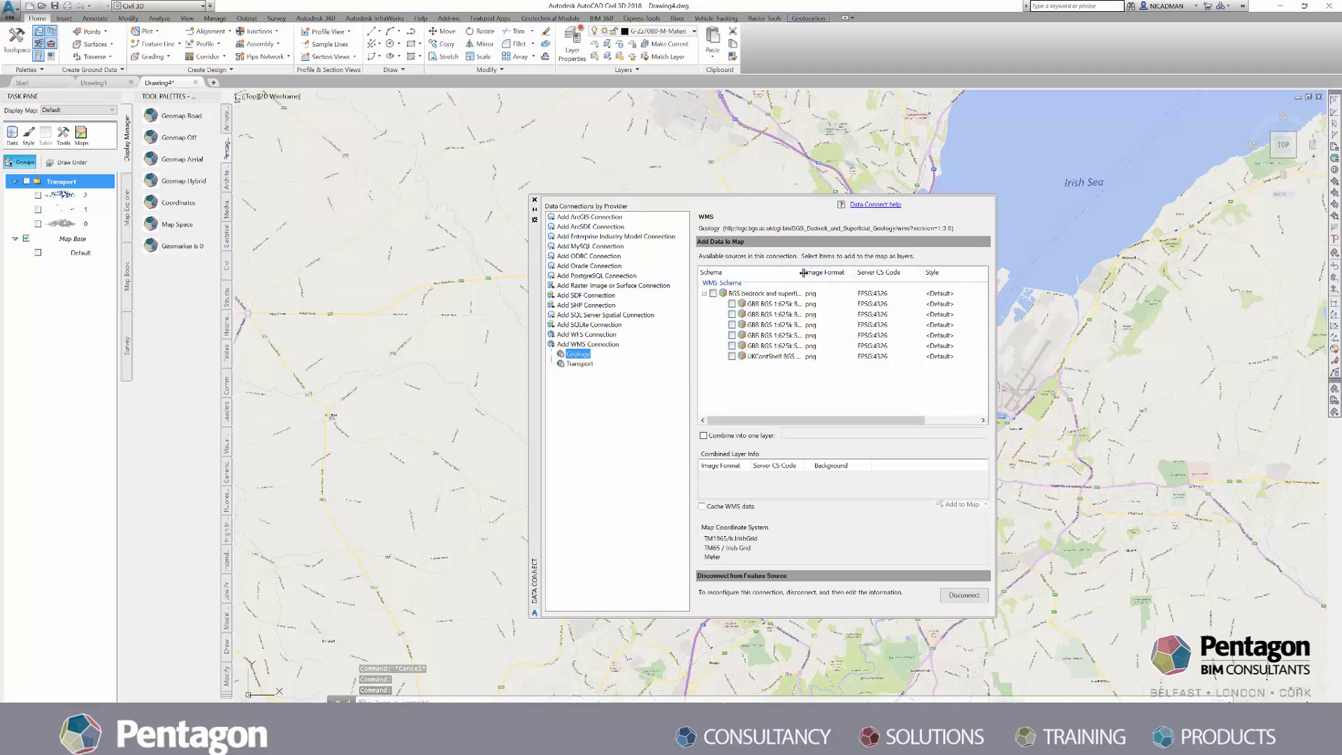
Add all six BGS bedrock and superficial geology layers to the map and close Data Connect
left_click(769, 304)
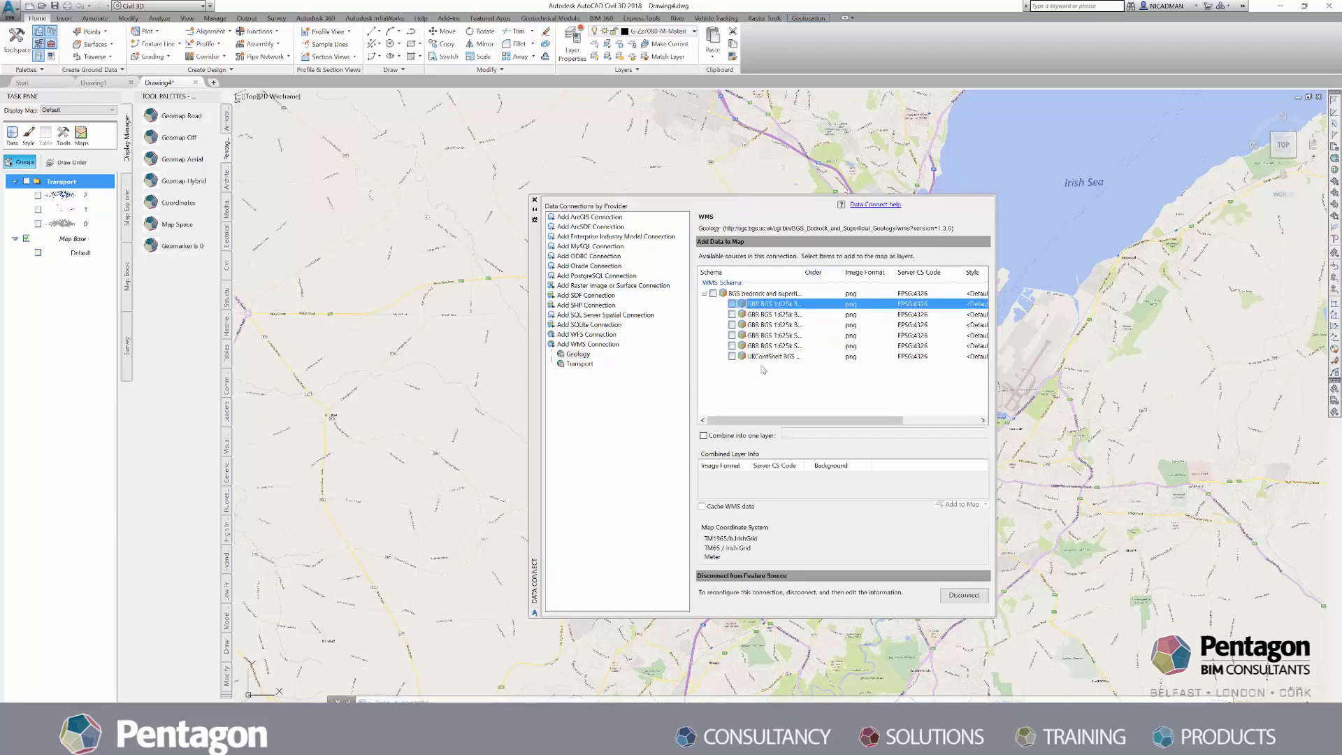
left_click(757, 357, "shift")
left_click(732, 357)
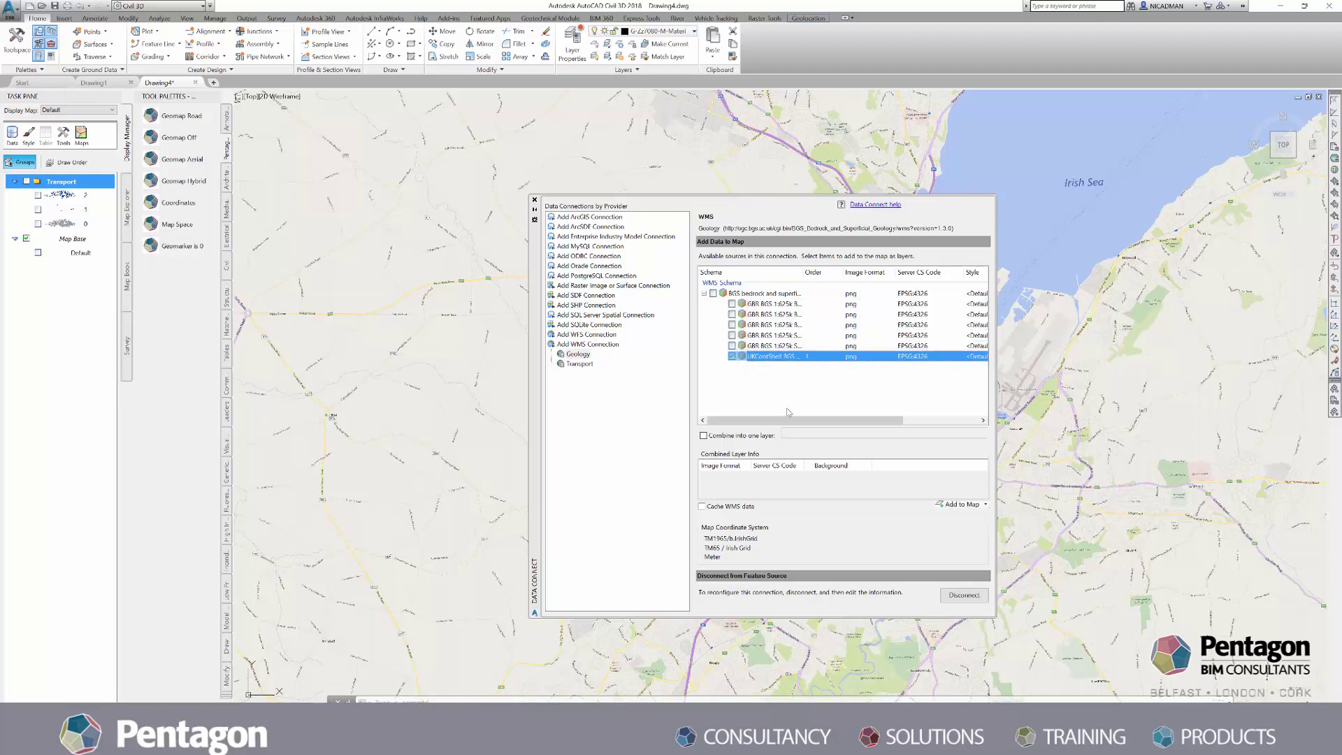
left_click(731, 303)
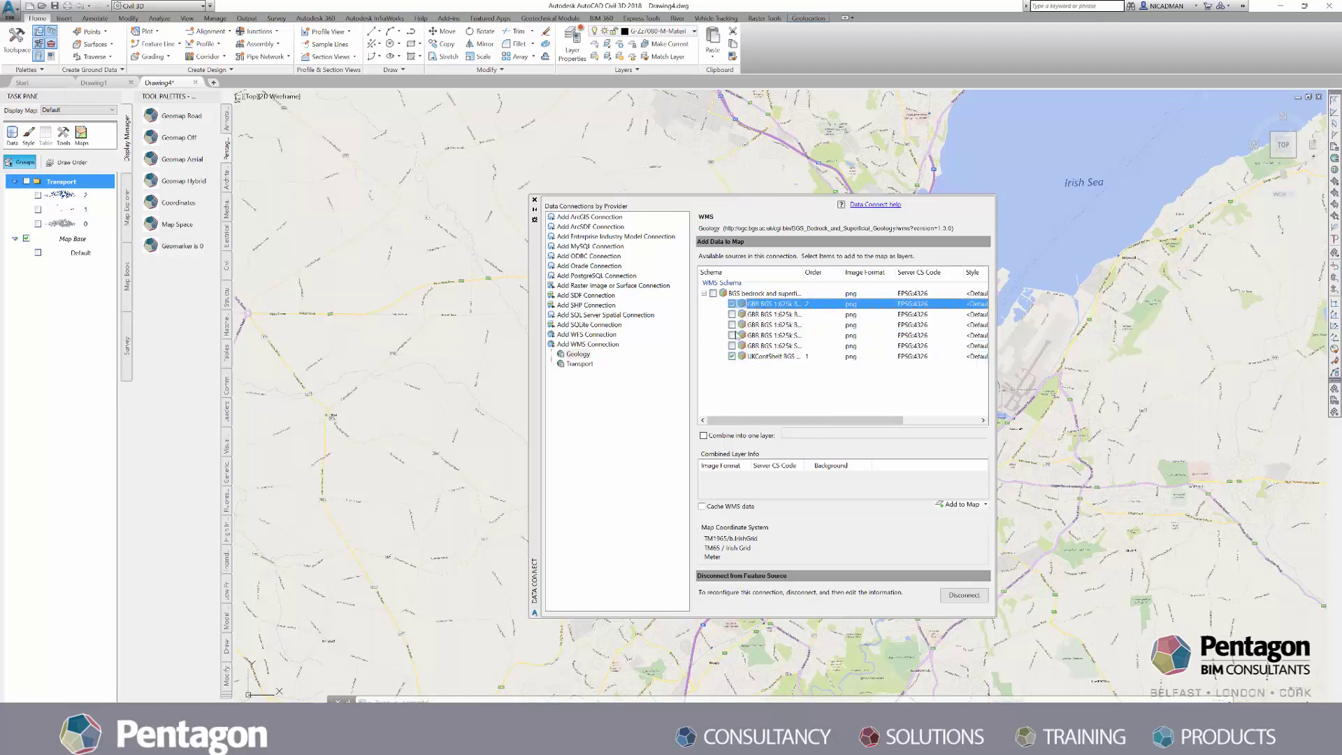
left_click(732, 314)
left_click(732, 324)
left_click(731, 335)
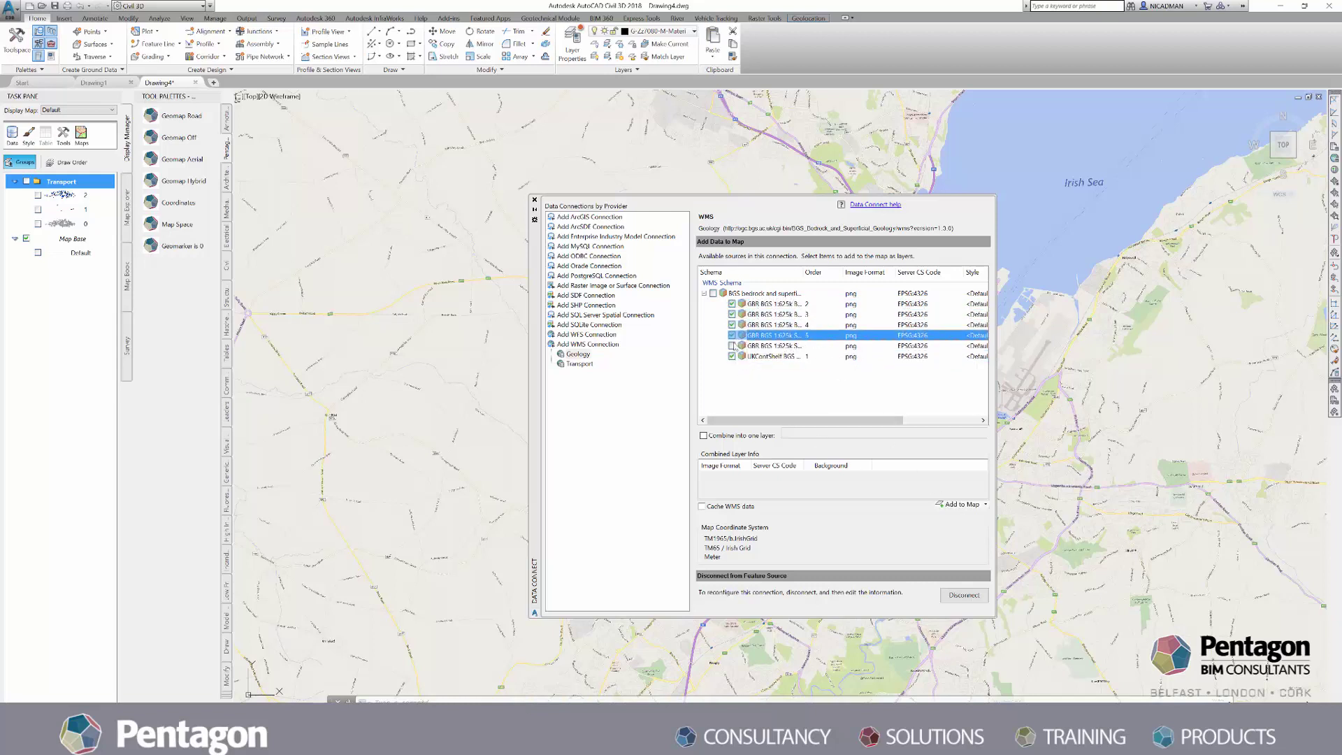
left_click(731, 346)
left_click(959, 505)
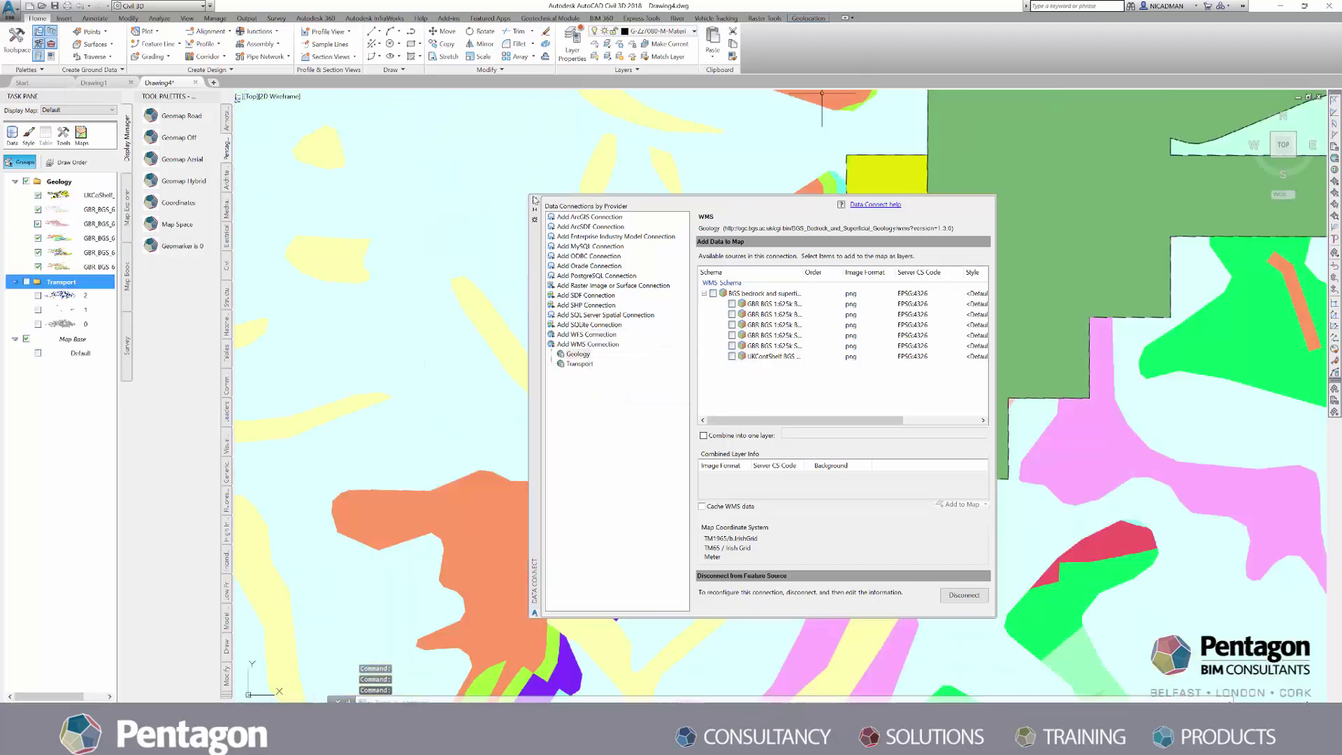
left_click(535, 200)
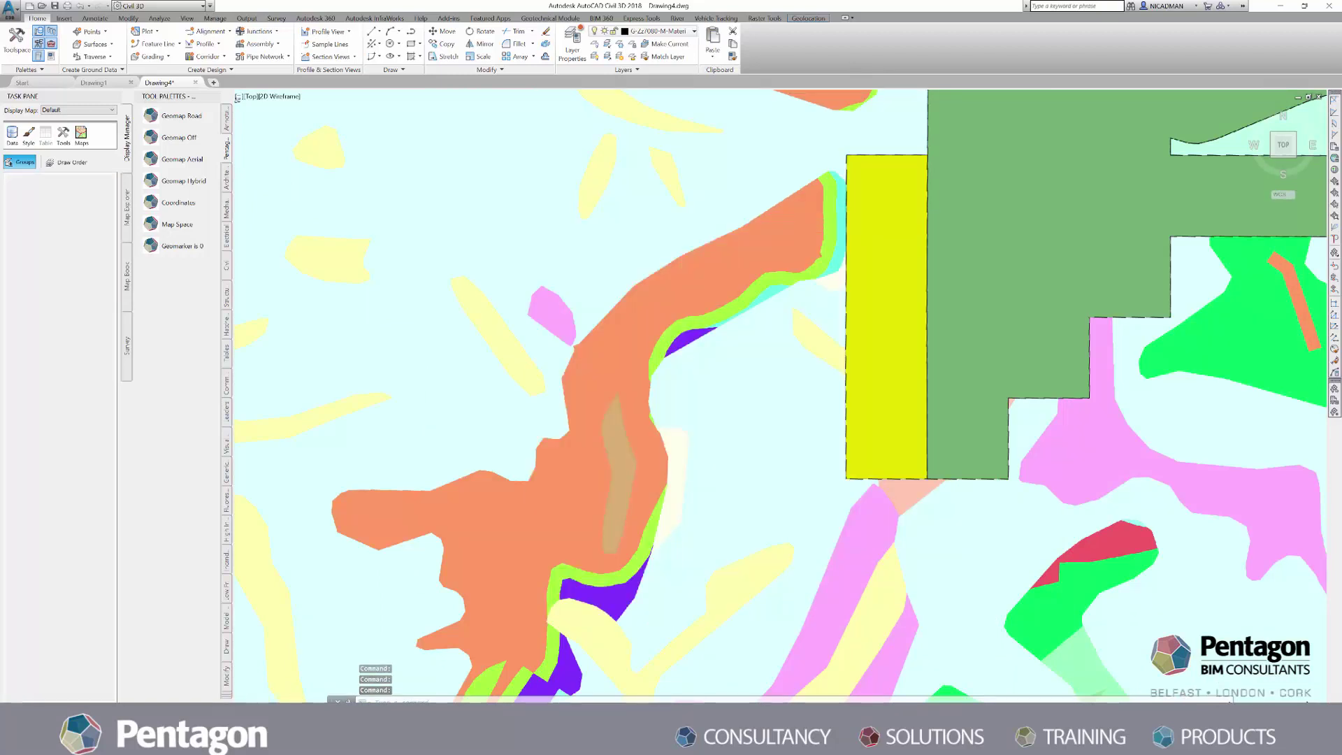
Turn off the Geomap background and examine the extent of the geology layers
scroll(699, 305, "down", 3)
scroll(700, 305, "down", 4)
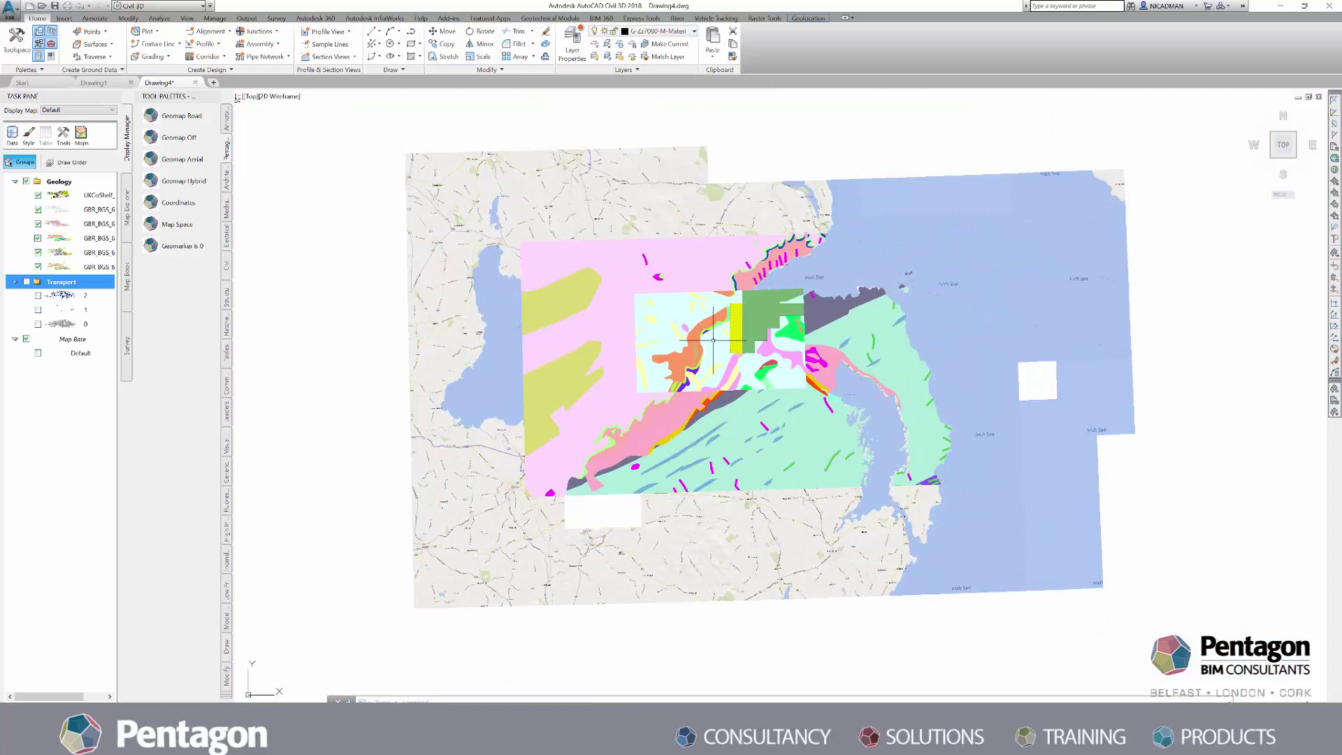
scroll(713, 340, "up", 7)
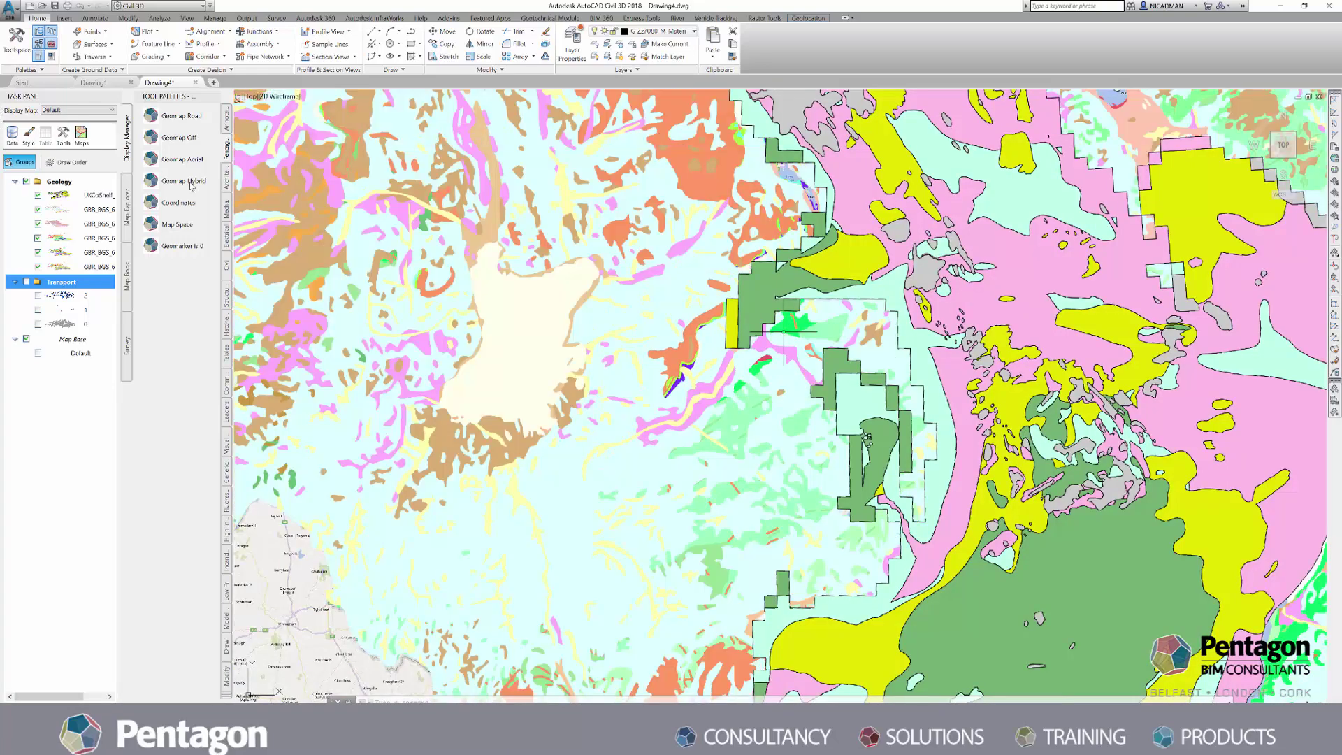
left_click(179, 138)
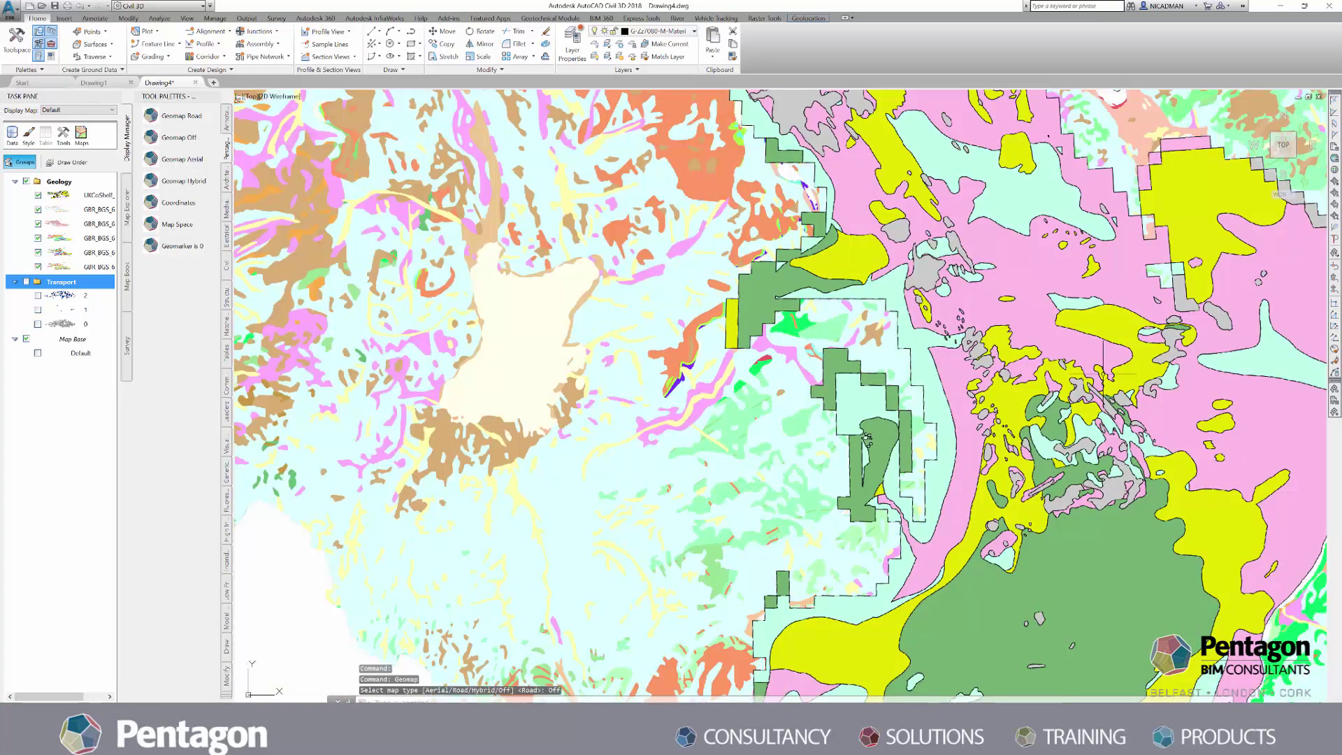
scroll(911, 355, "down", 2)
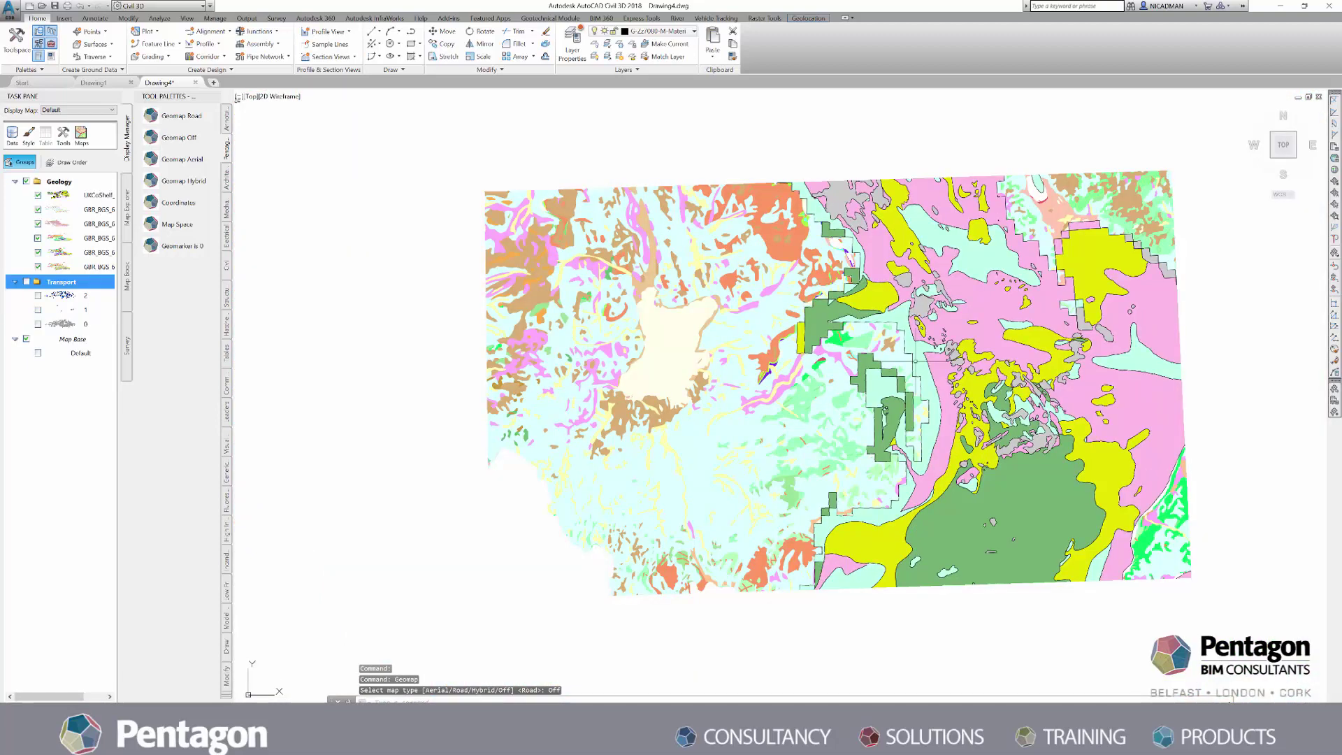
scroll(914, 361, "down", 4)
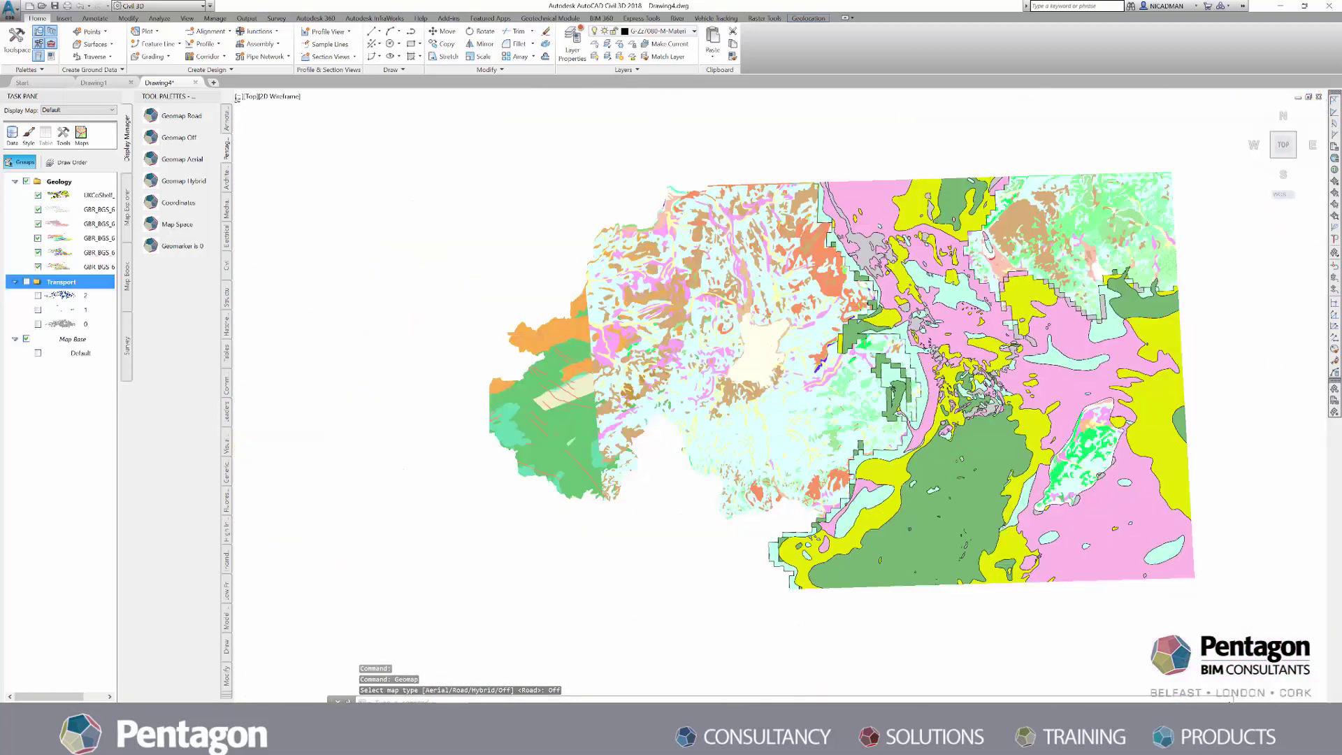
scroll(917, 336, "up", 4)
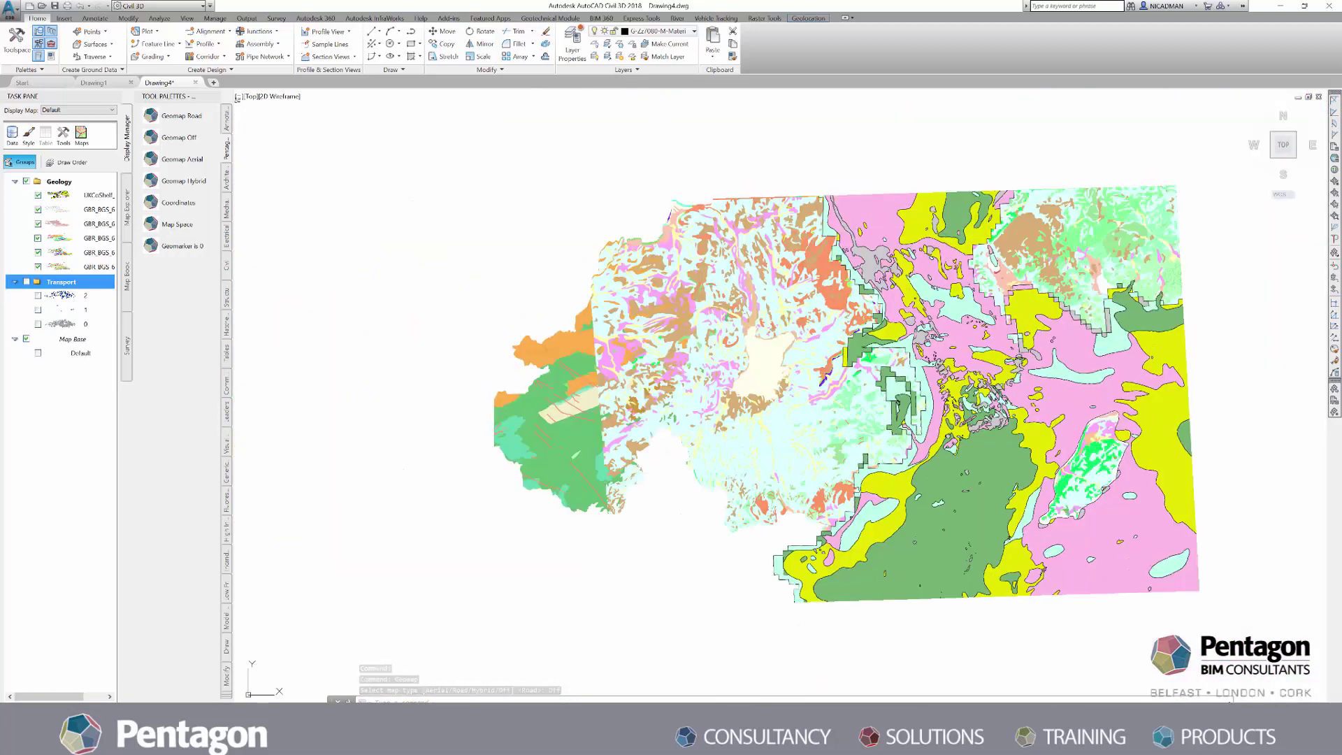
scroll(1025, 337, "down", 4)
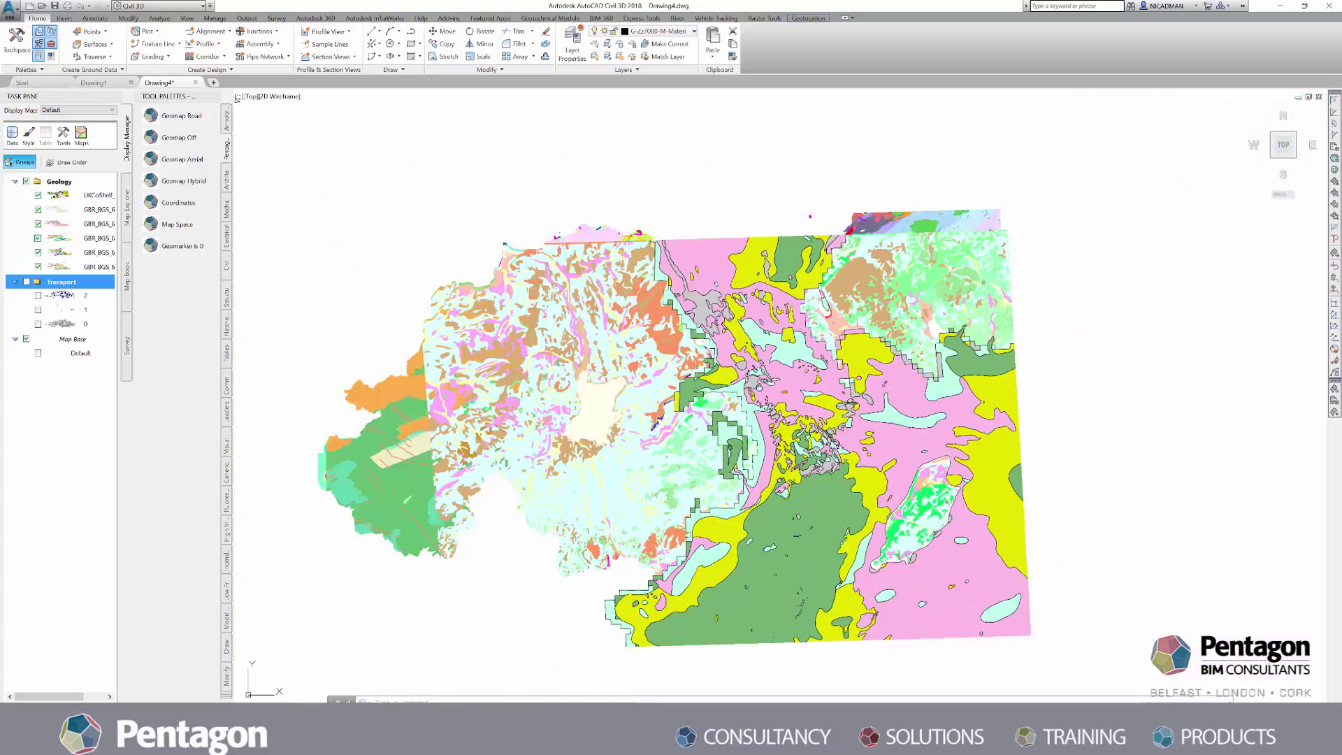
scroll(813, 385, "down", 2)
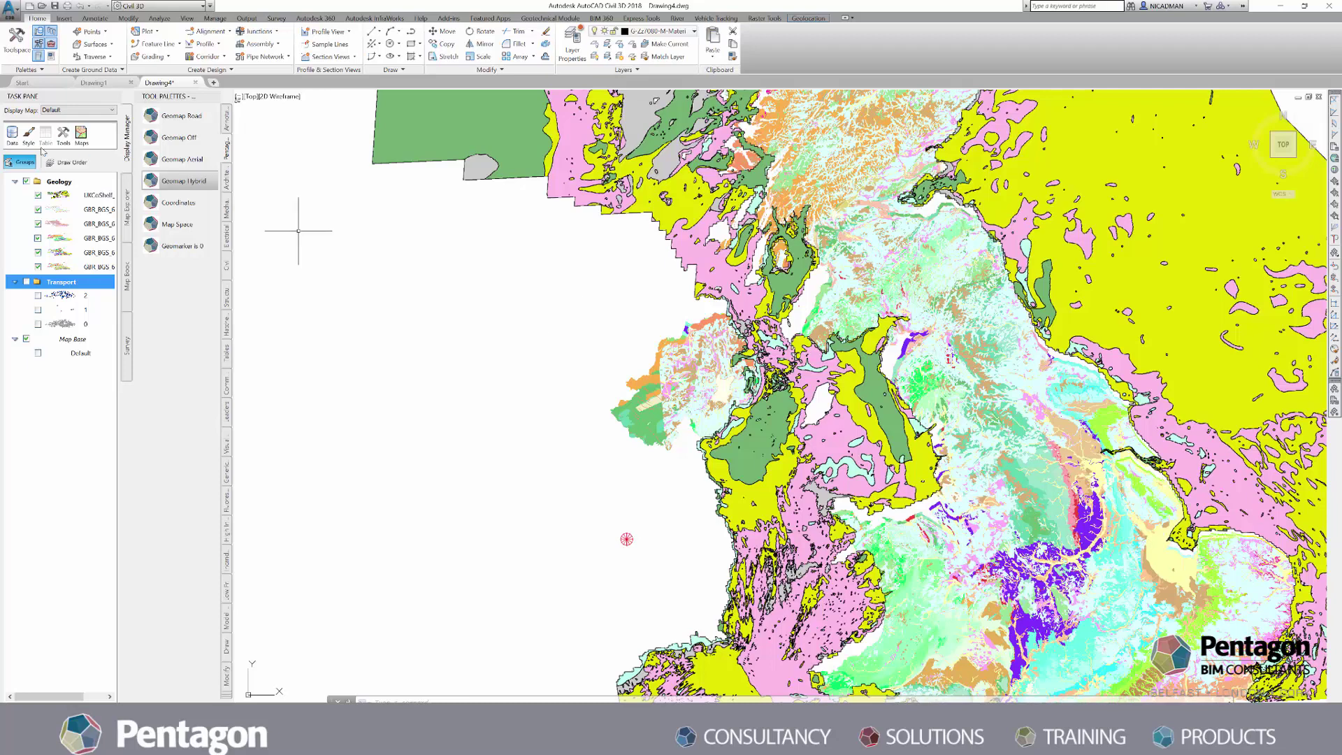
Remove the Geology and Transport groups with all their layers from the display map
left_click(58, 182)
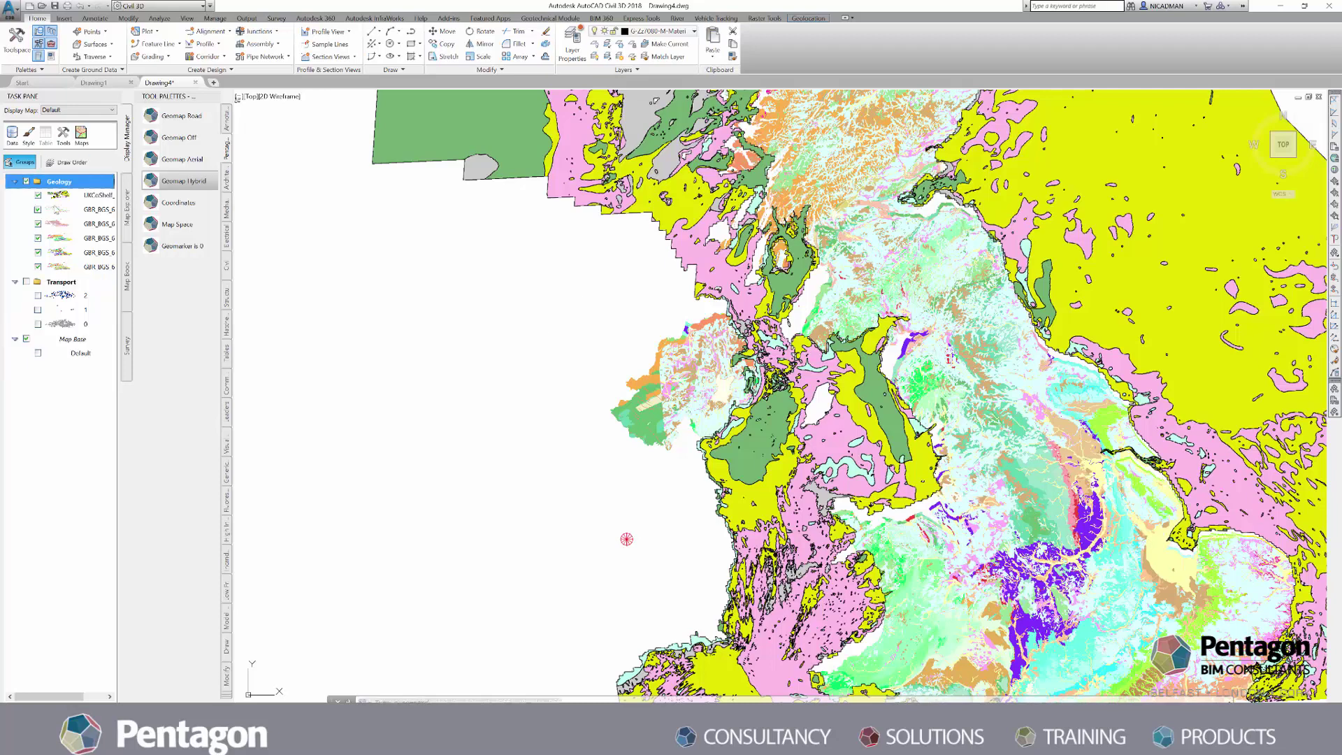
left_click(60, 324, "shift")
right_click(60, 328)
left_click(83, 378)
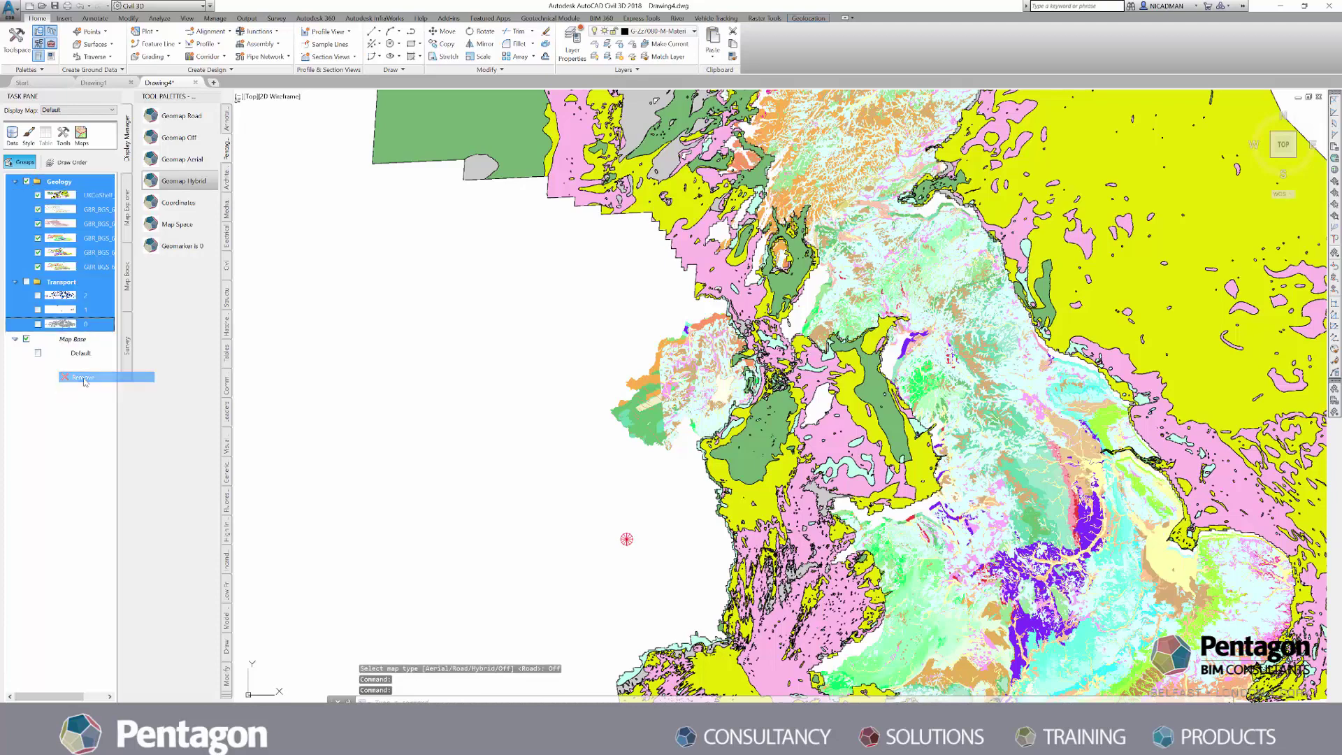
left_click(714, 399)
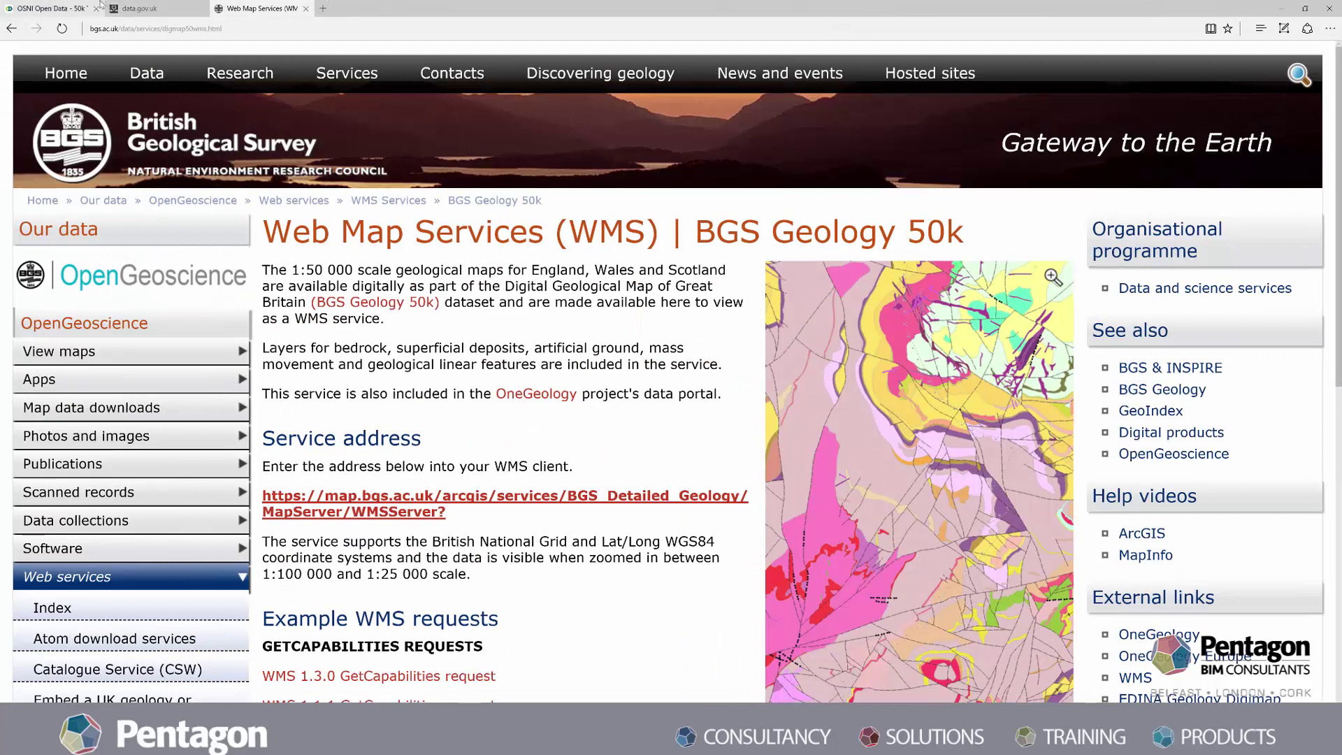
Switch to the OpenDataNI site in the browser, list its datasets and filter them by the SHP format
left_click(19, 12)
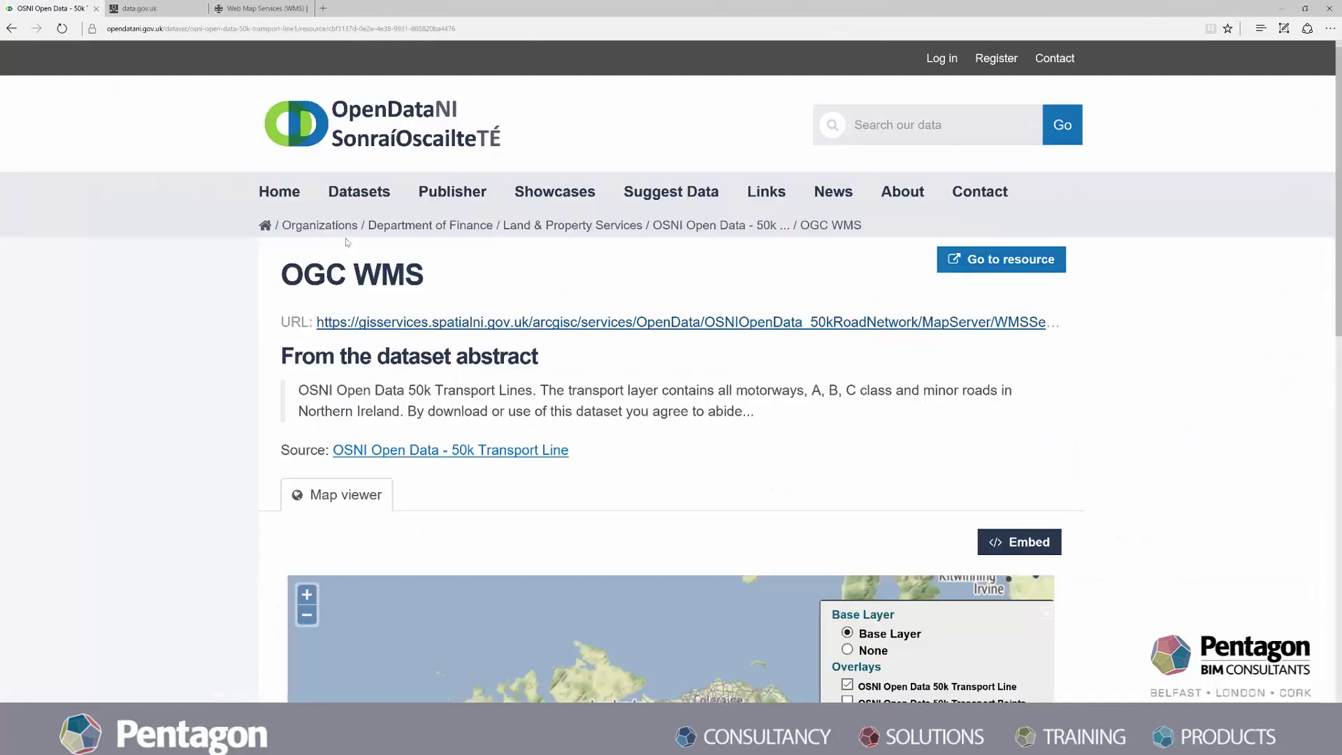
left_click(358, 193)
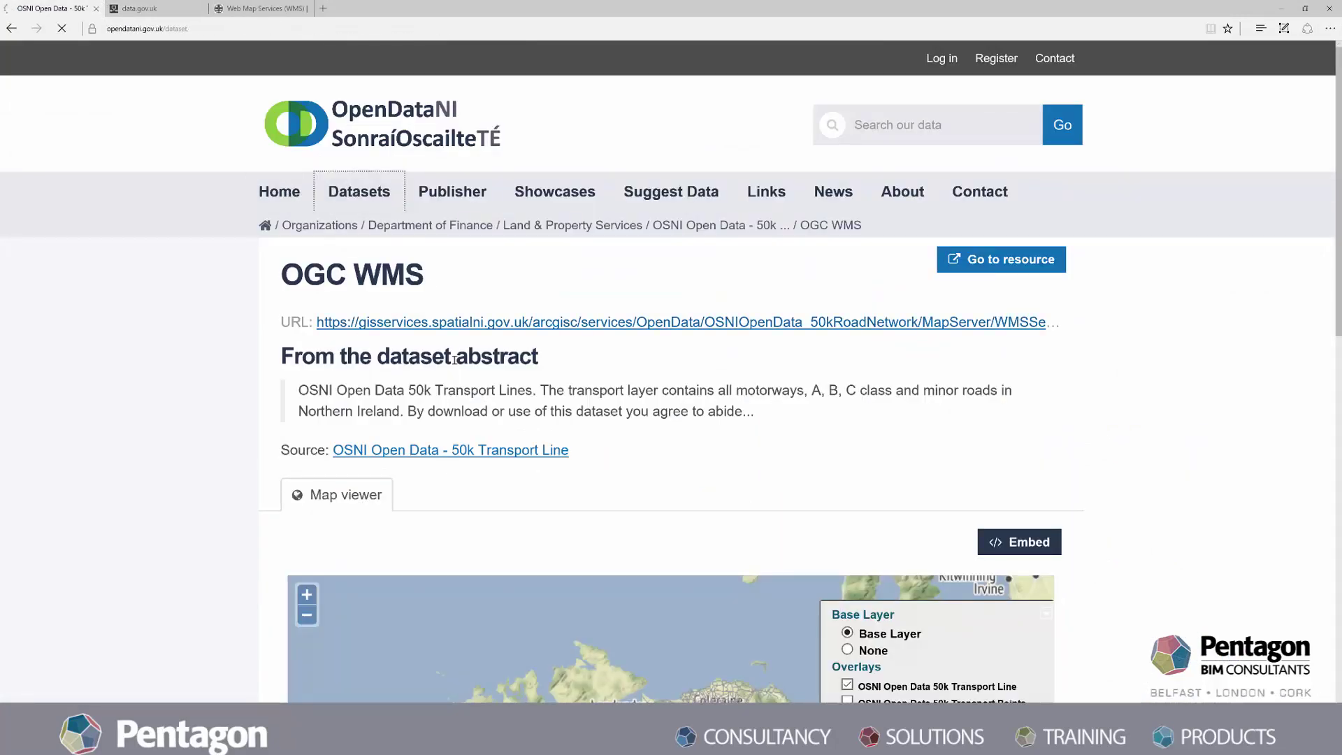
scroll(380, 434, "down", 8)
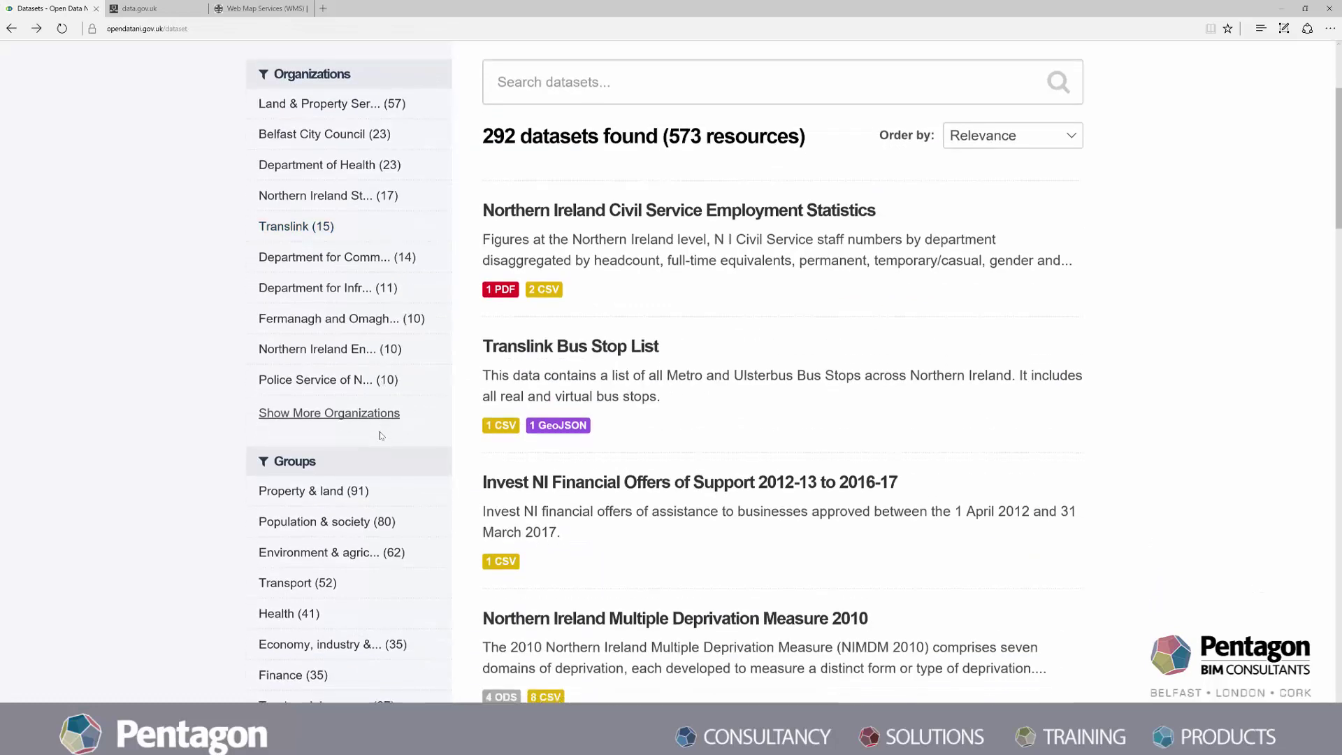
scroll(375, 443, "down", 3)
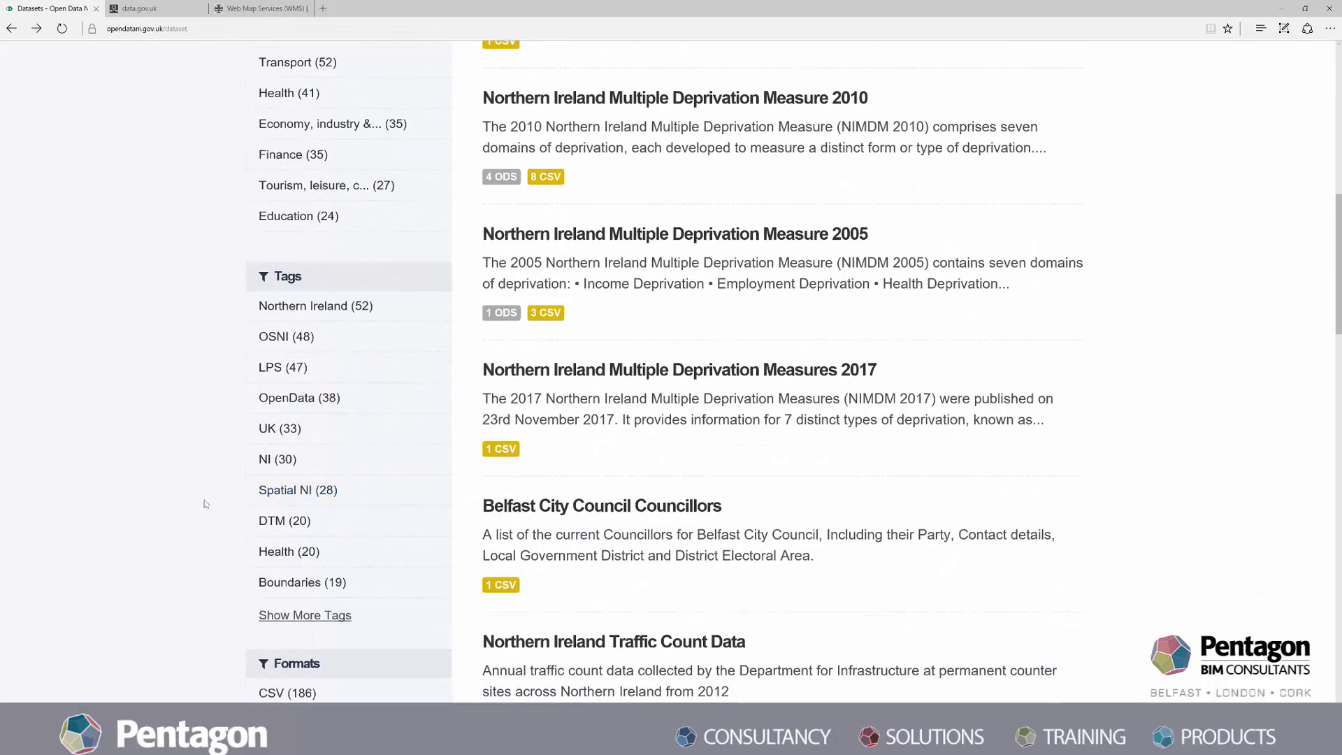
scroll(204, 480, "down", 3)
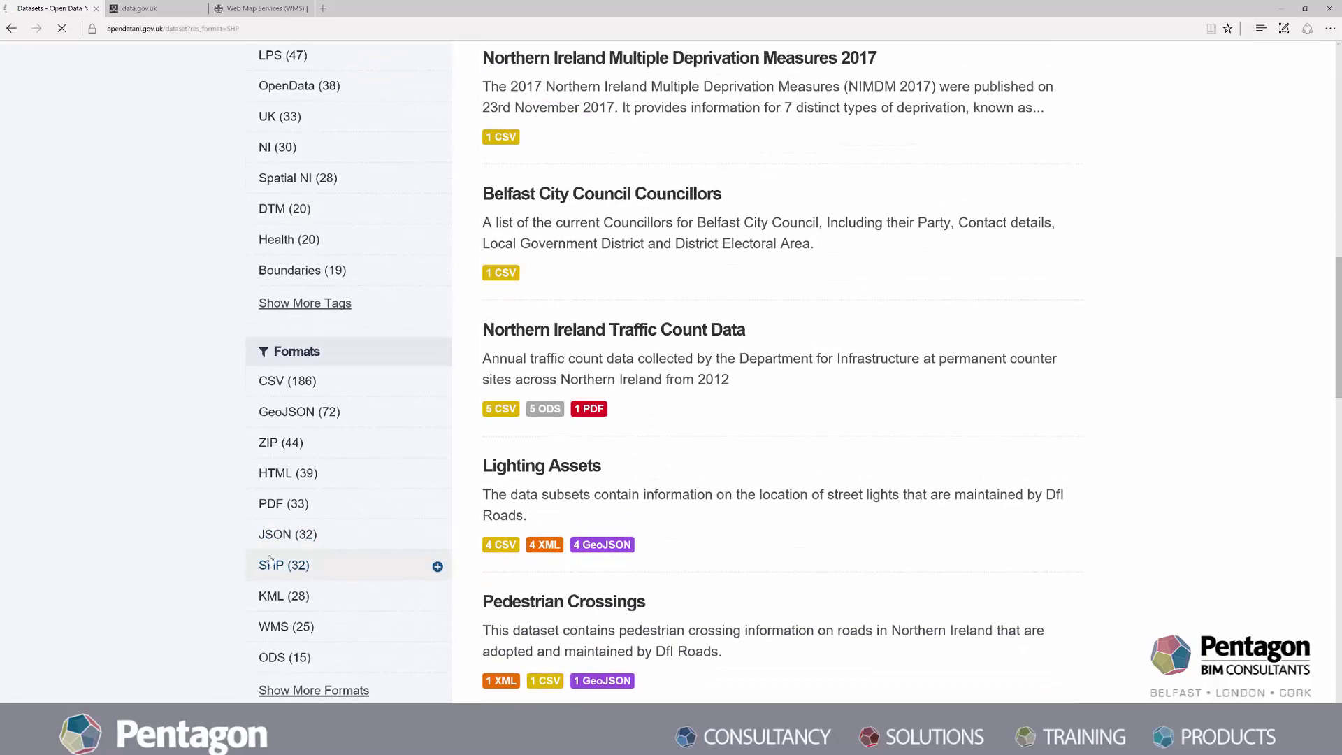
Look through the datasets available in SHP format, continuing to the second results page
scroll(1142, 446, "down", 2)
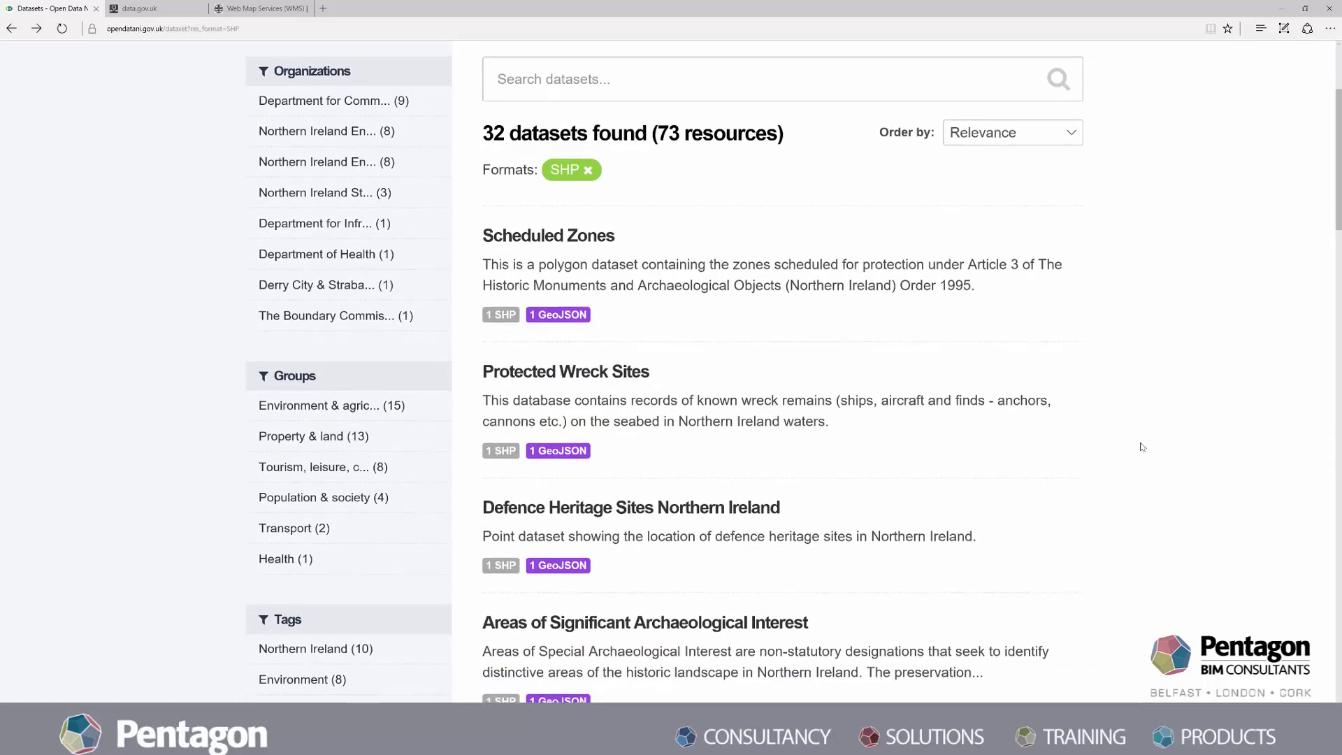
scroll(1060, 416, "down", 2)
scroll(1057, 405, "down", 4)
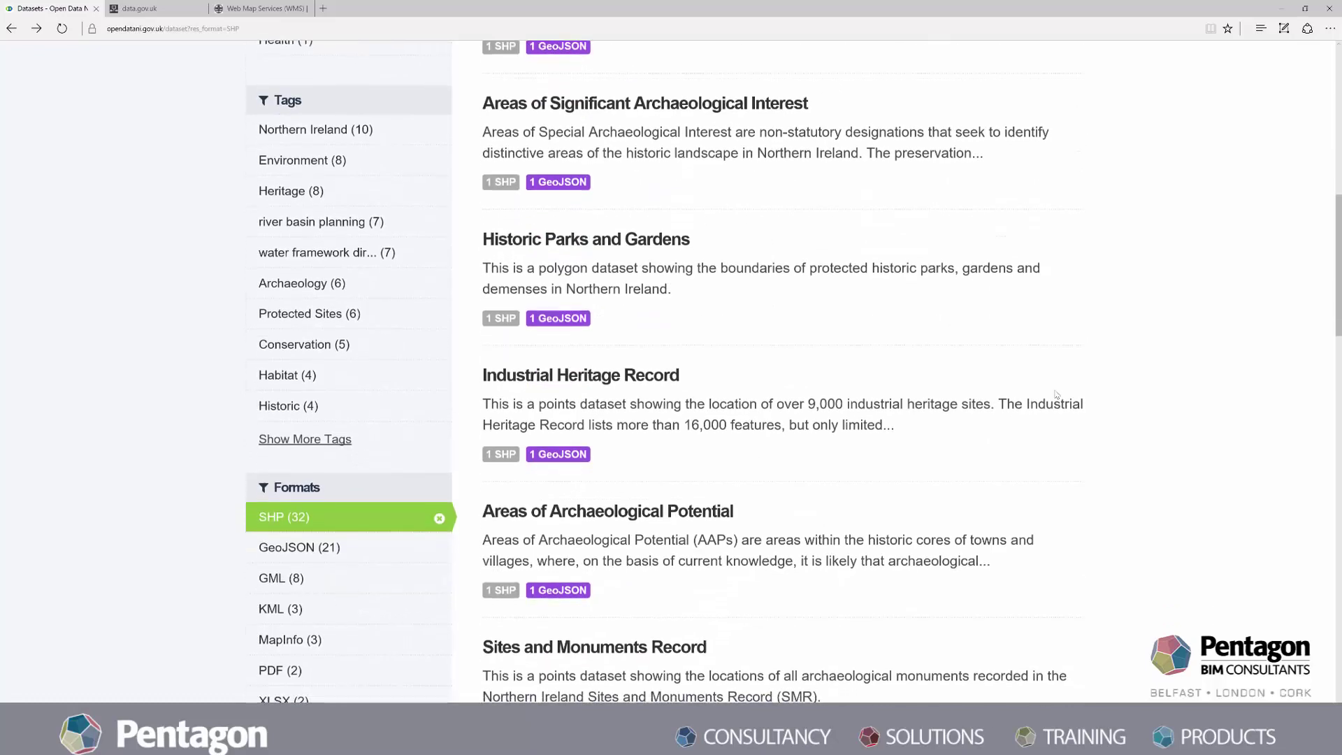
scroll(1056, 395, "down", 7)
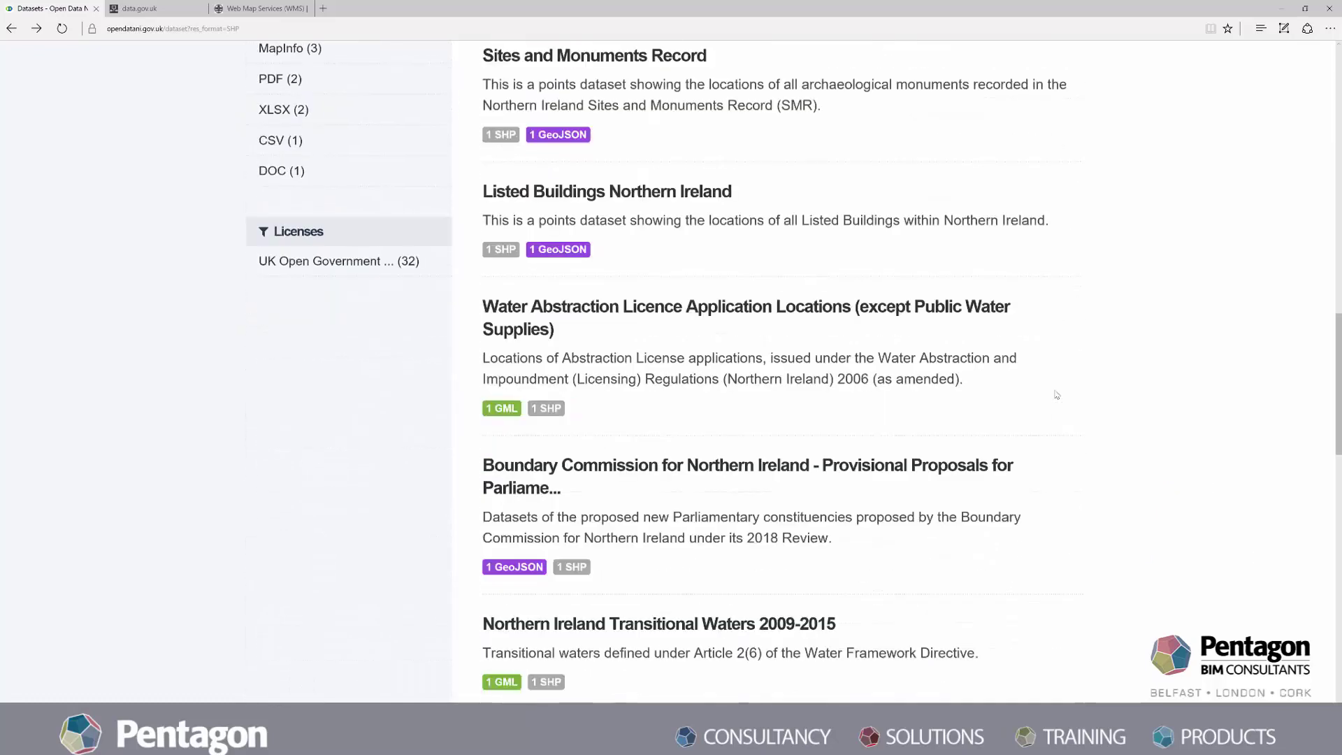
scroll(1056, 395, "down", 8)
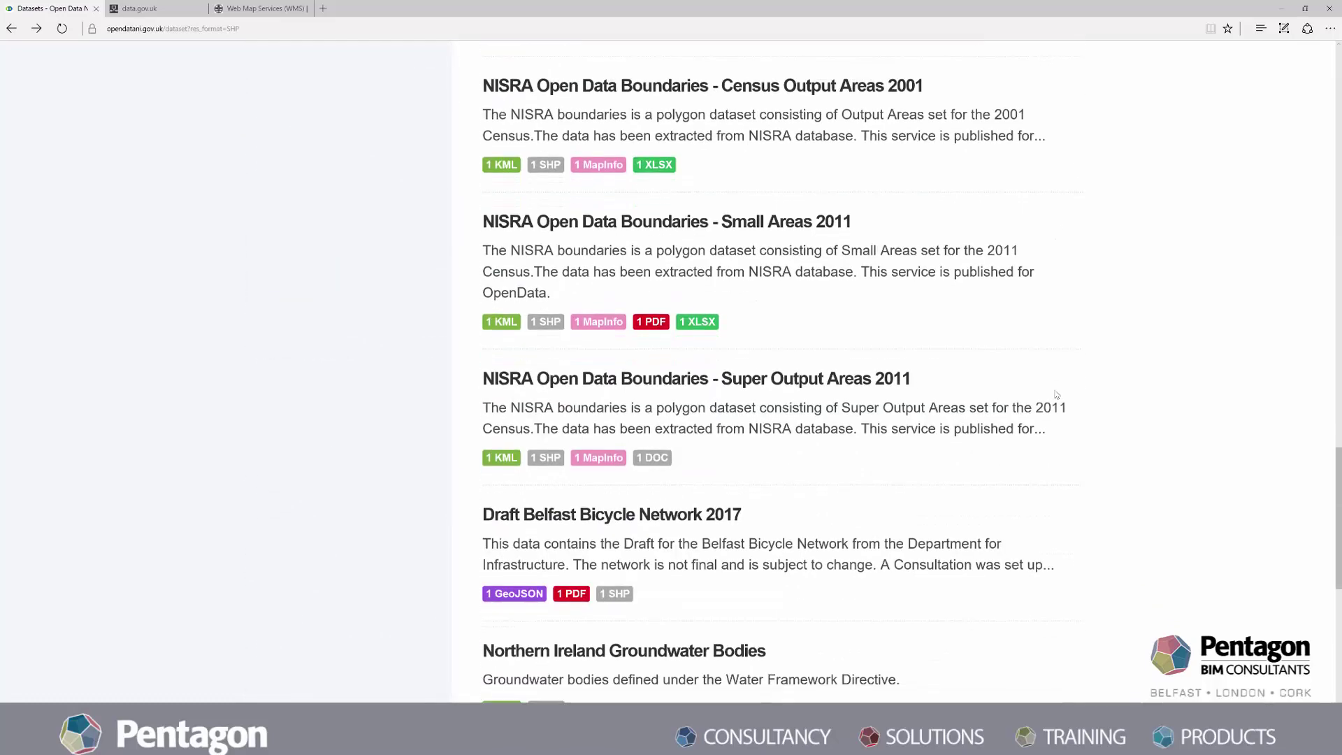
scroll(1055, 395, "down", 7)
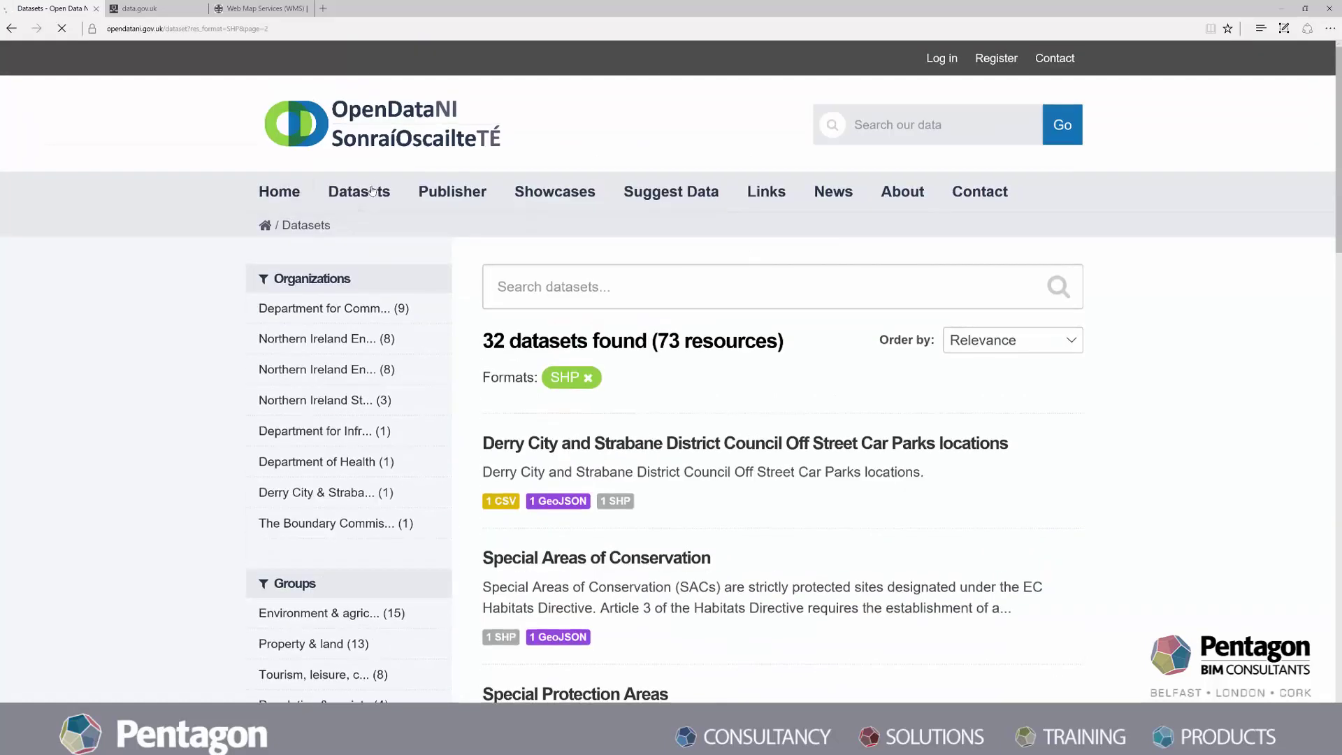
Return to the full dataset list and filter it by the LPS tag
left_click(371, 191)
scroll(228, 400, "down", 5)
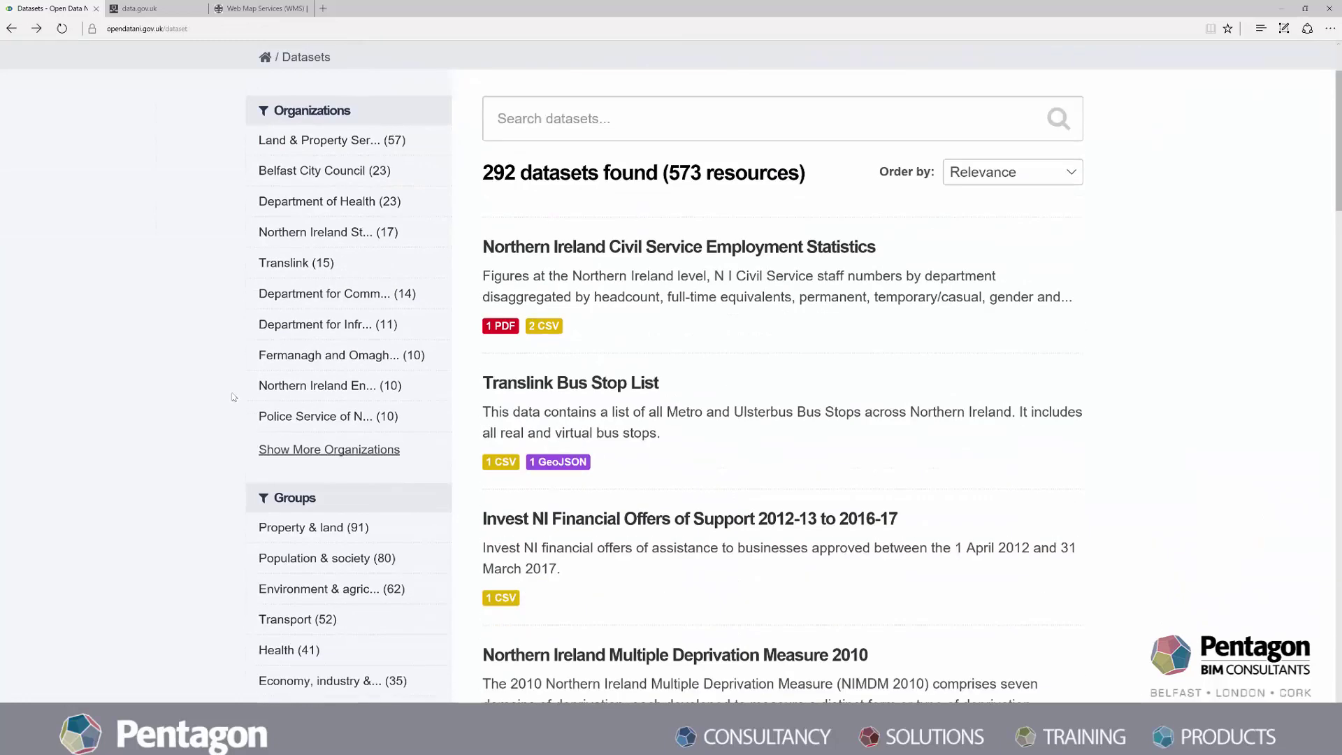
scroll(228, 400, "down", 4)
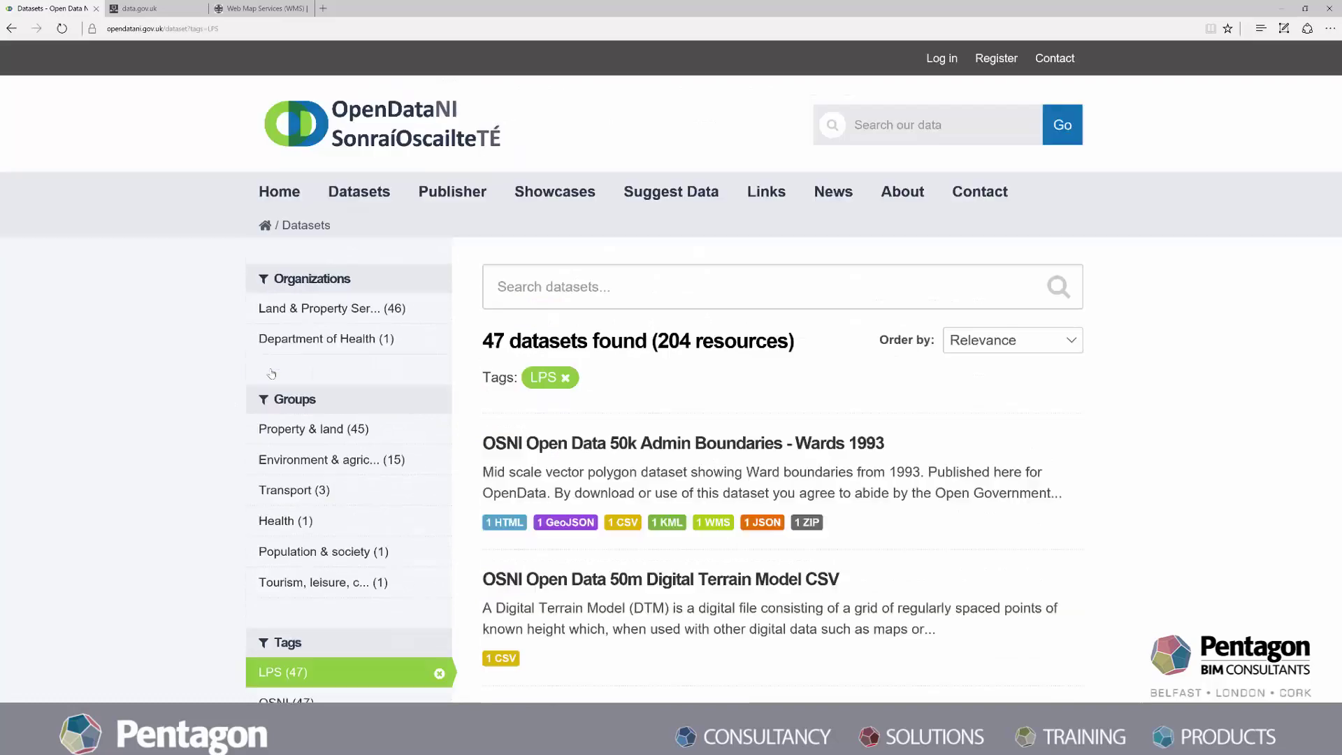
Open the OSNI Open Data 10k Grid dataset and show the access options for its Shapefile resource
scroll(959, 565, "down", 7)
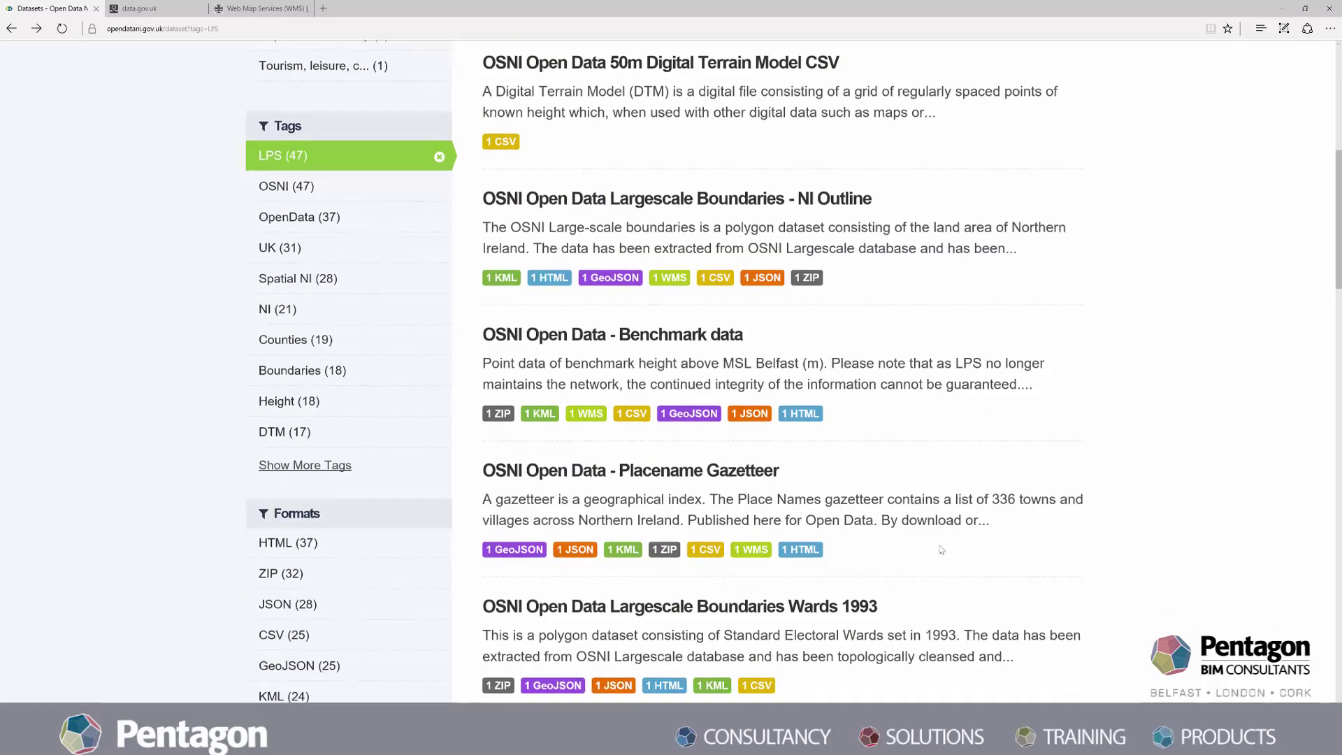
scroll(959, 549, "down", 2)
scroll(959, 550, "down", 3)
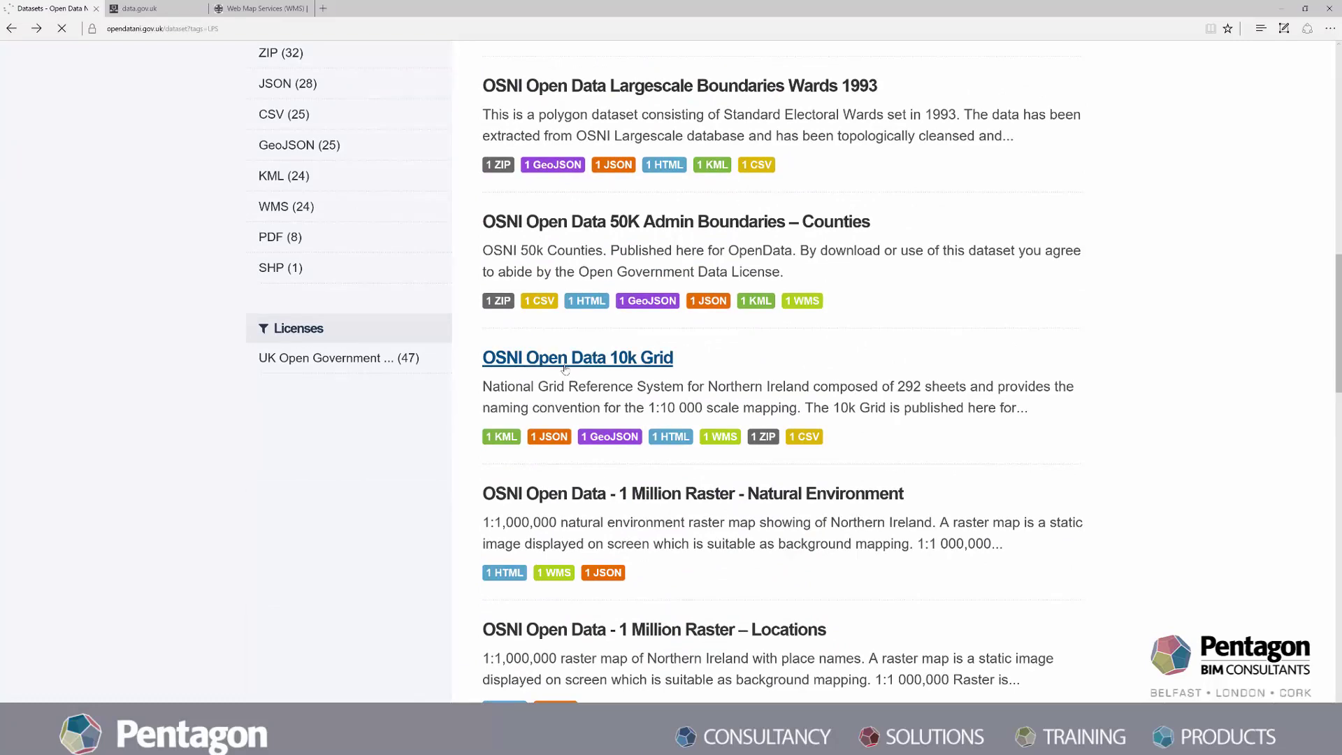
scroll(635, 455, "down", 4)
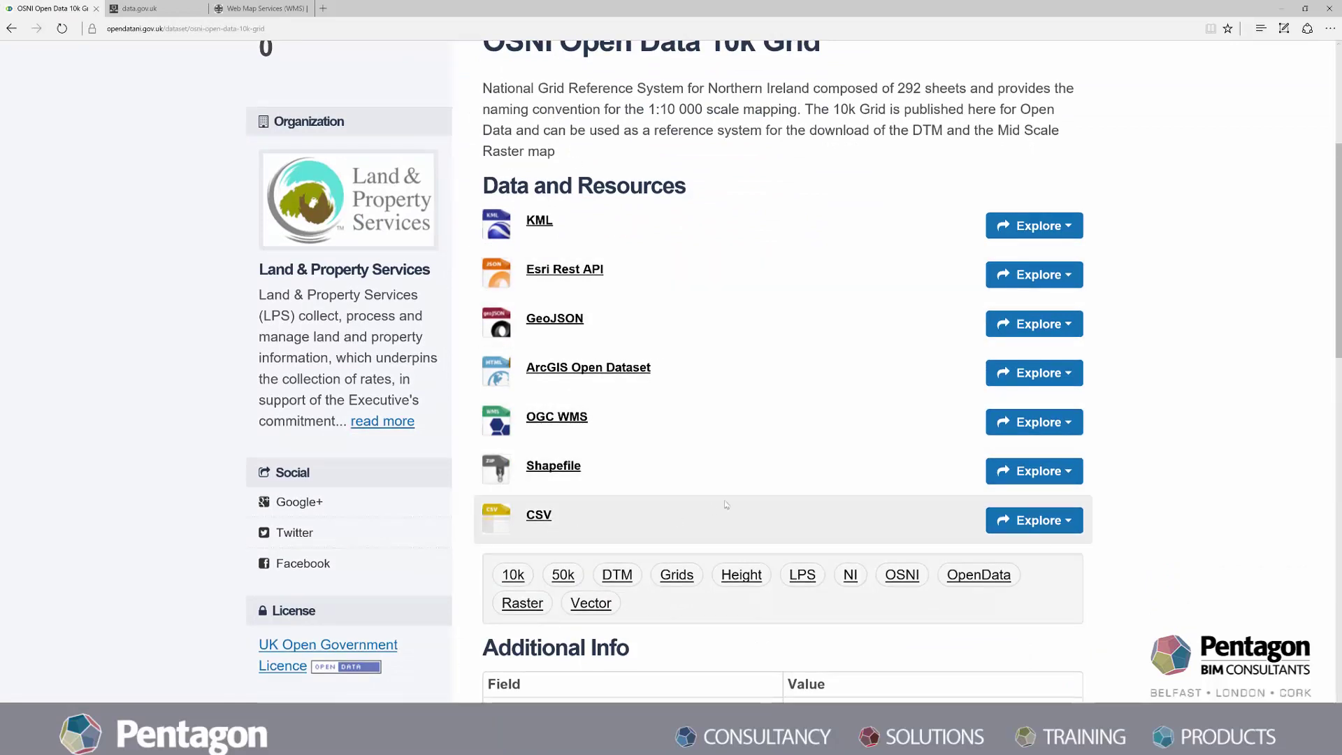
left_click(1076, 472)
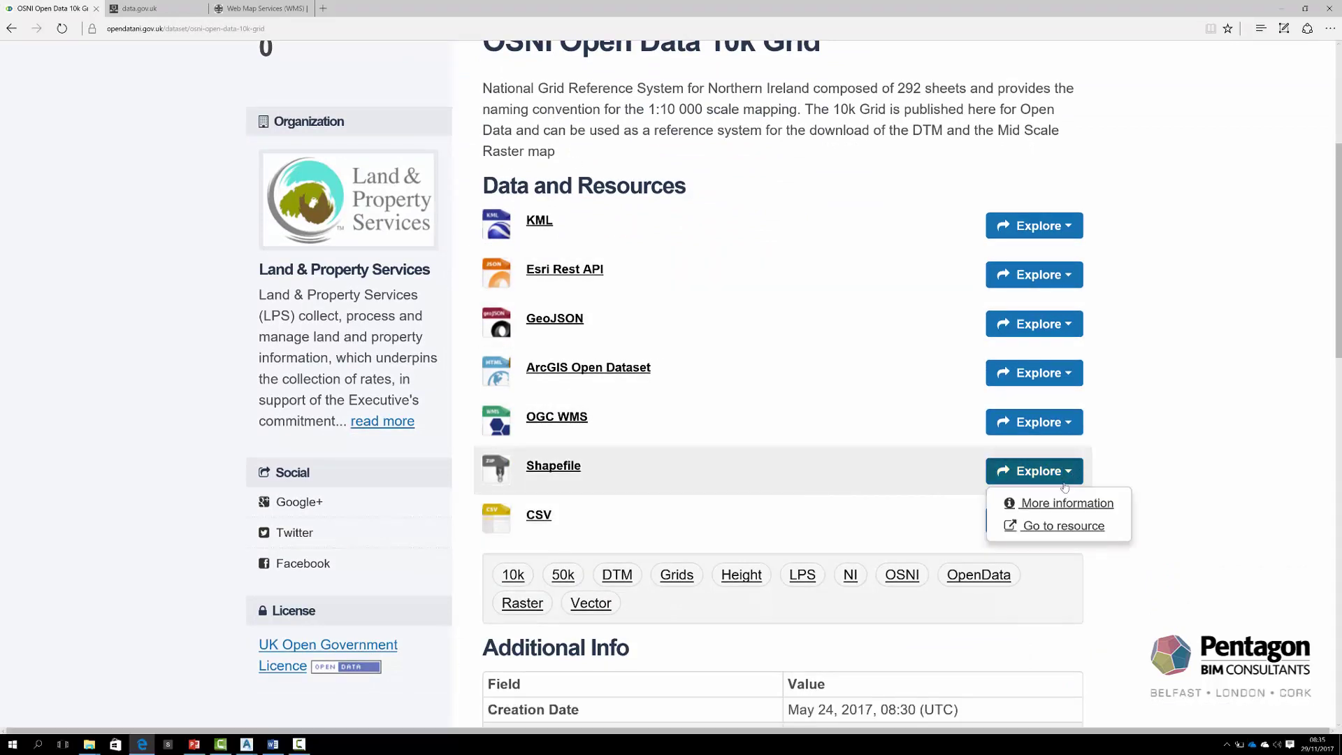
left_click(1276, 10)
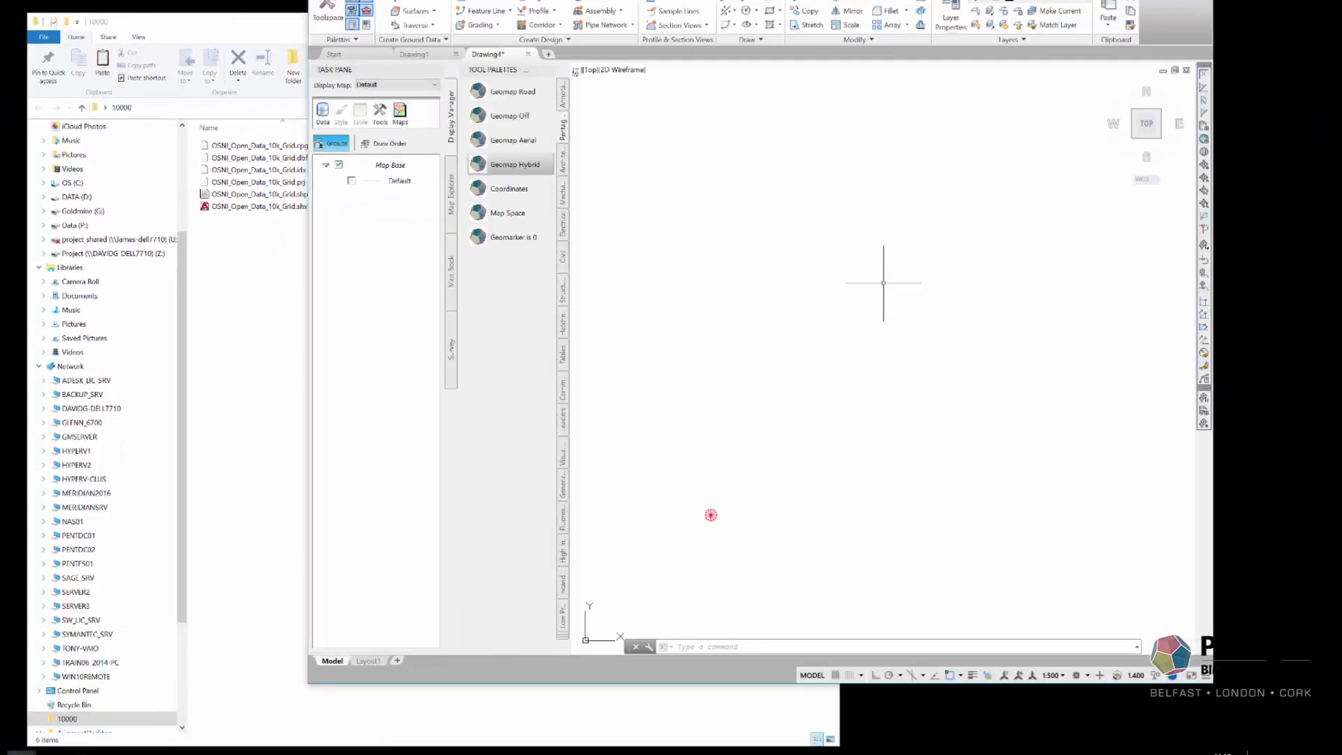
Switch to the 10000 folder and bring OSNI_Open_Data_10k_Grid.shp into the Civil 3D drawing as a map layer
left_click_drag(220, 32, 0, 52)
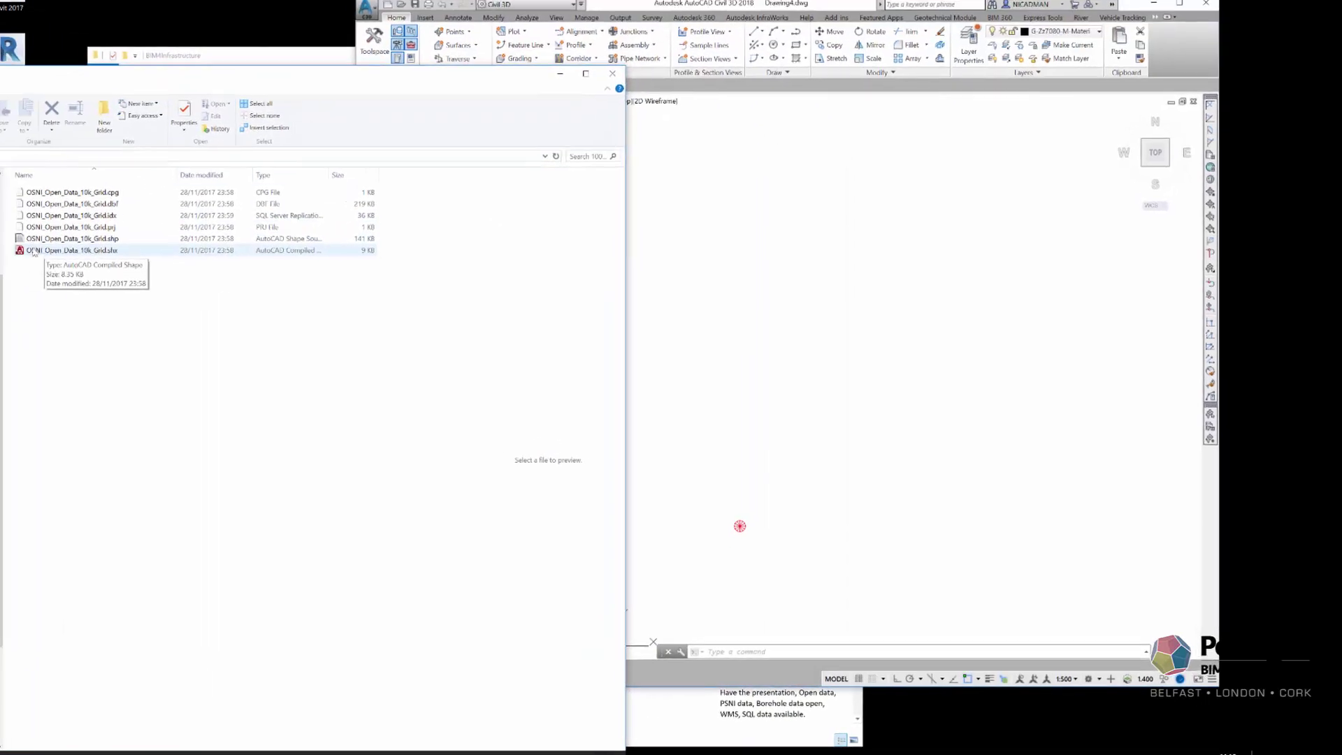
left_click(70, 238)
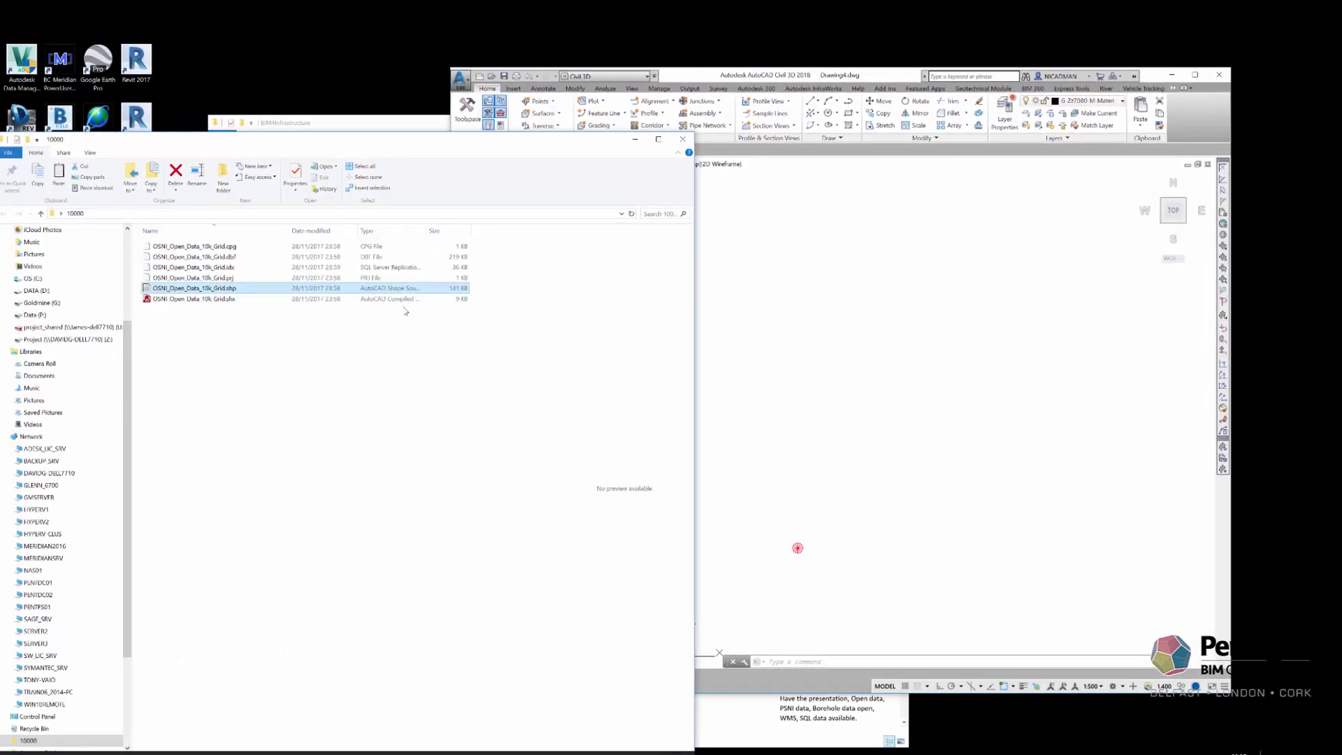
left_click_drag(168, 293, 1111, 434)
left_click_drag(901, 383, 899, 380)
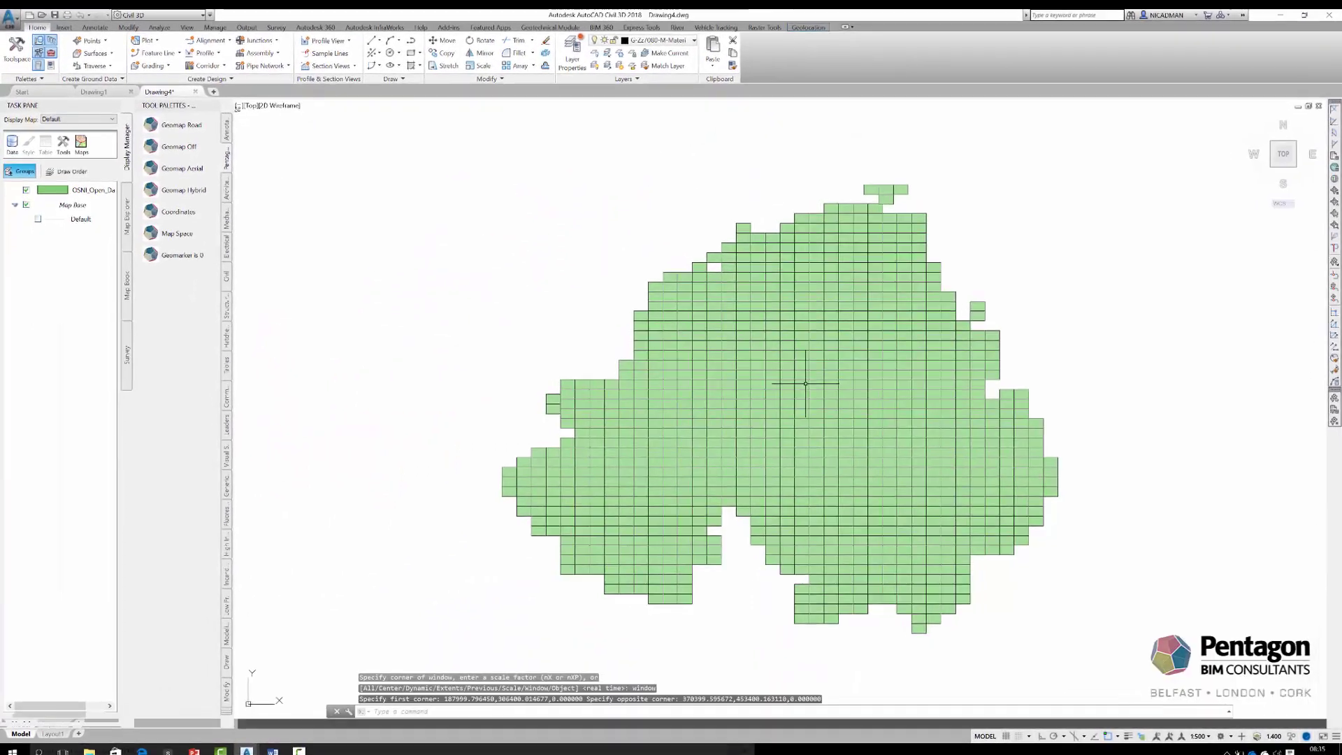
mouse_move(988, 413)
middle_mouse_down()
mouse_move(892, 413)
mouse_move(928, 398)
middle_mouse_up()
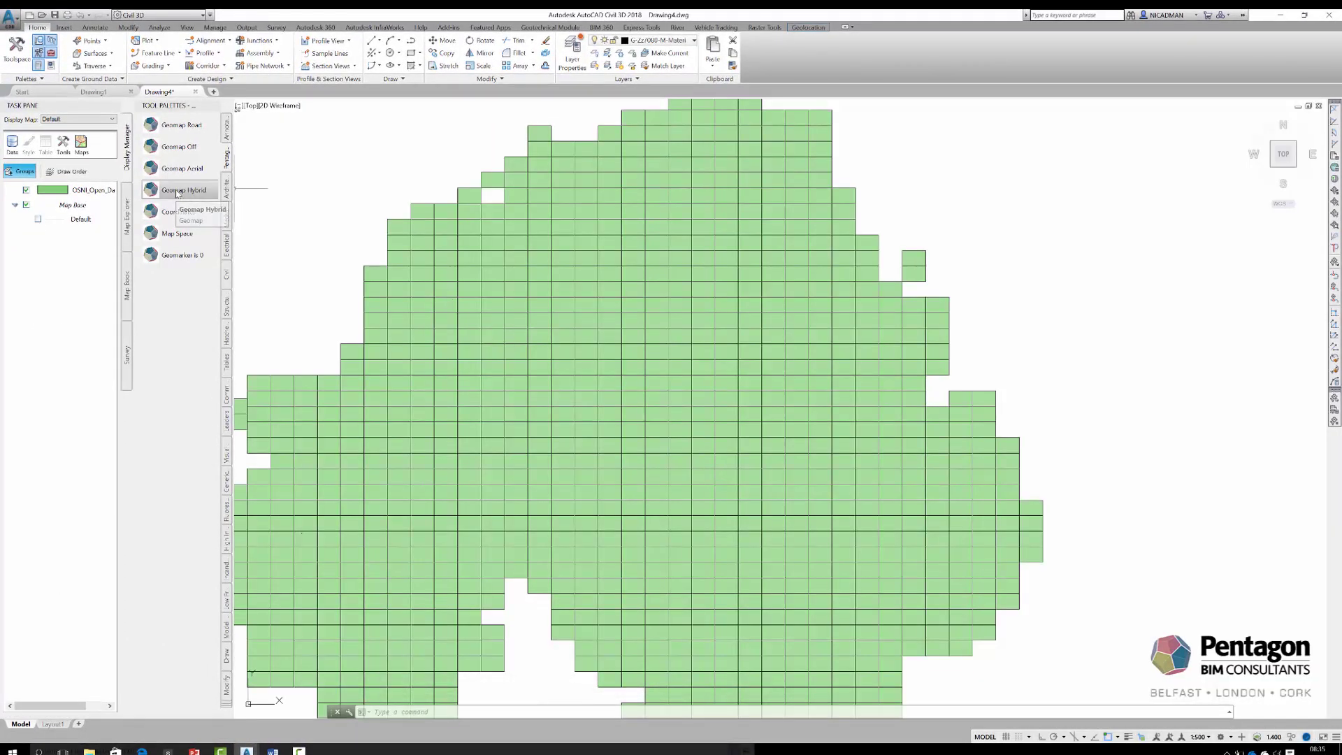
Turn on the Geomap Road background map beneath the 10k grid
left_click(171, 127)
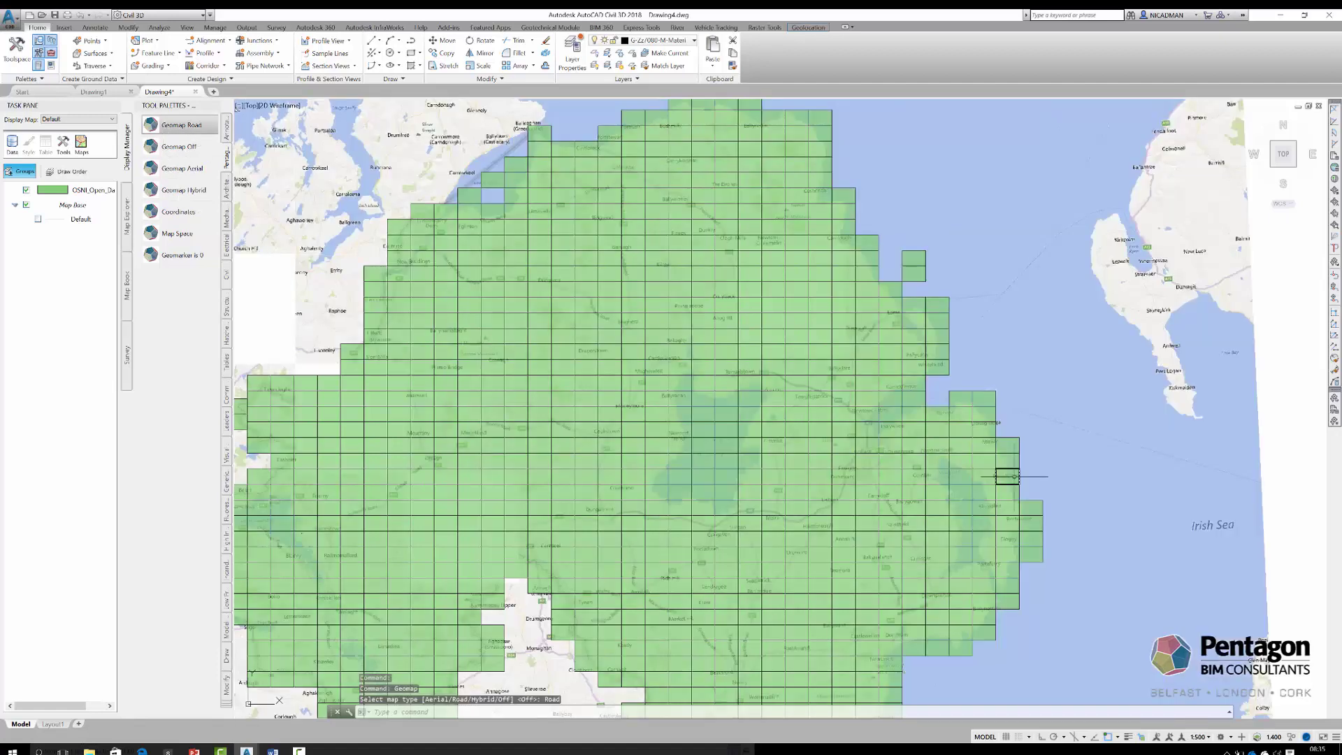
scroll(991, 459, "down", 2)
scroll(985, 461, "up", 4)
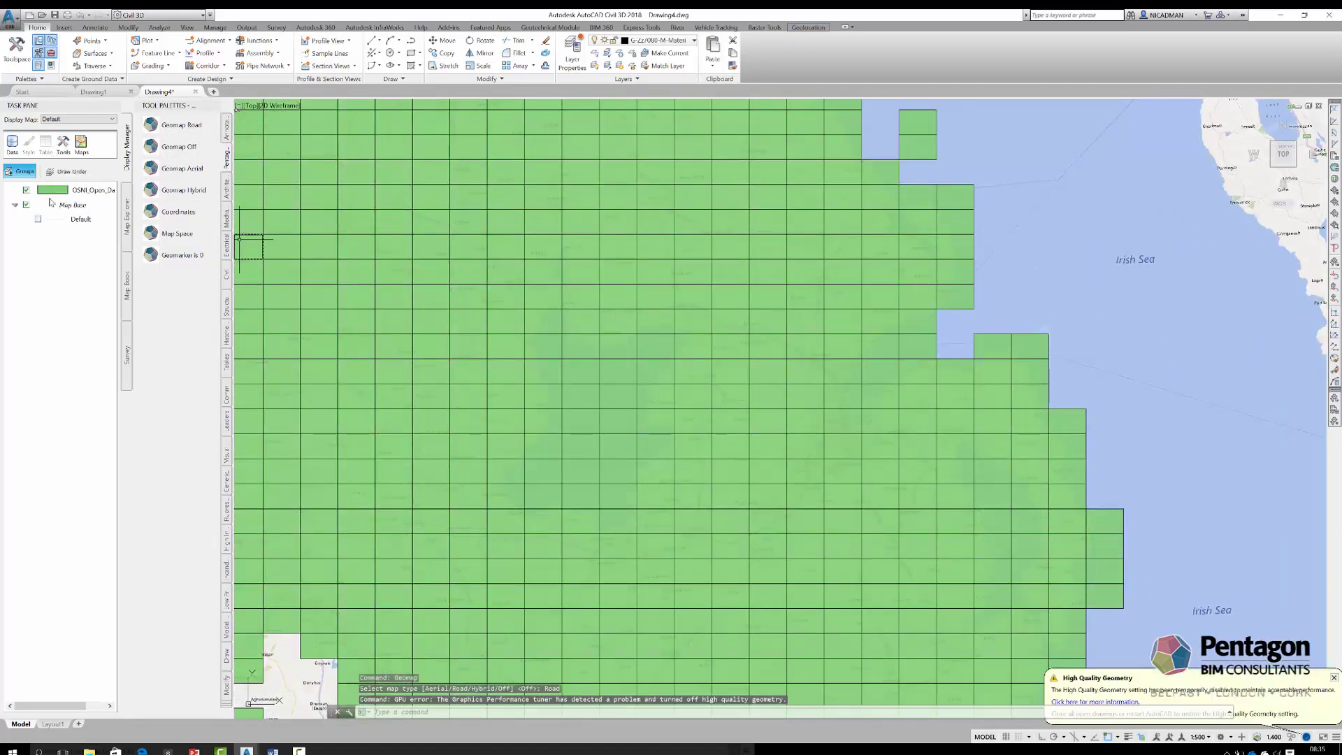
View the data table of the OSNI 10k grid layer, dismiss the High Quality Geometry notice and close the table
left_click(53, 190)
key("Escape")
key("Escape")
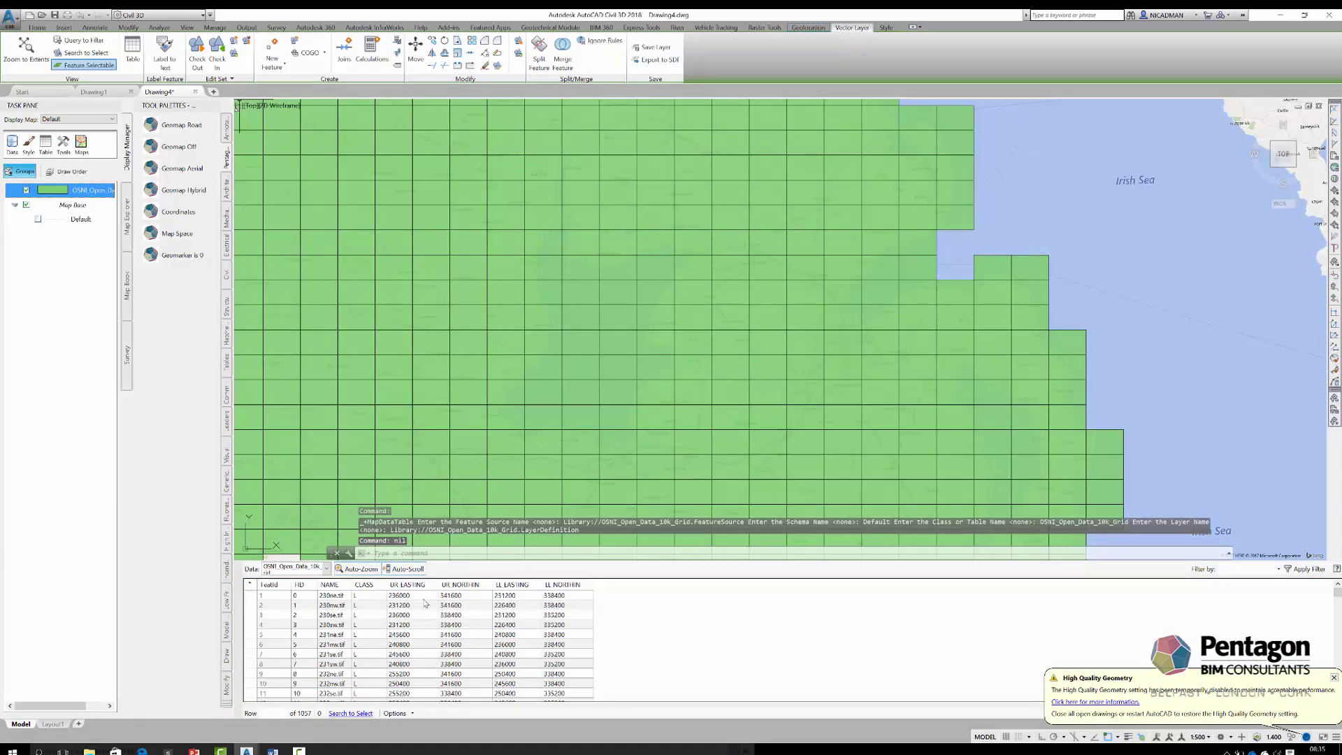
left_click(1333, 677)
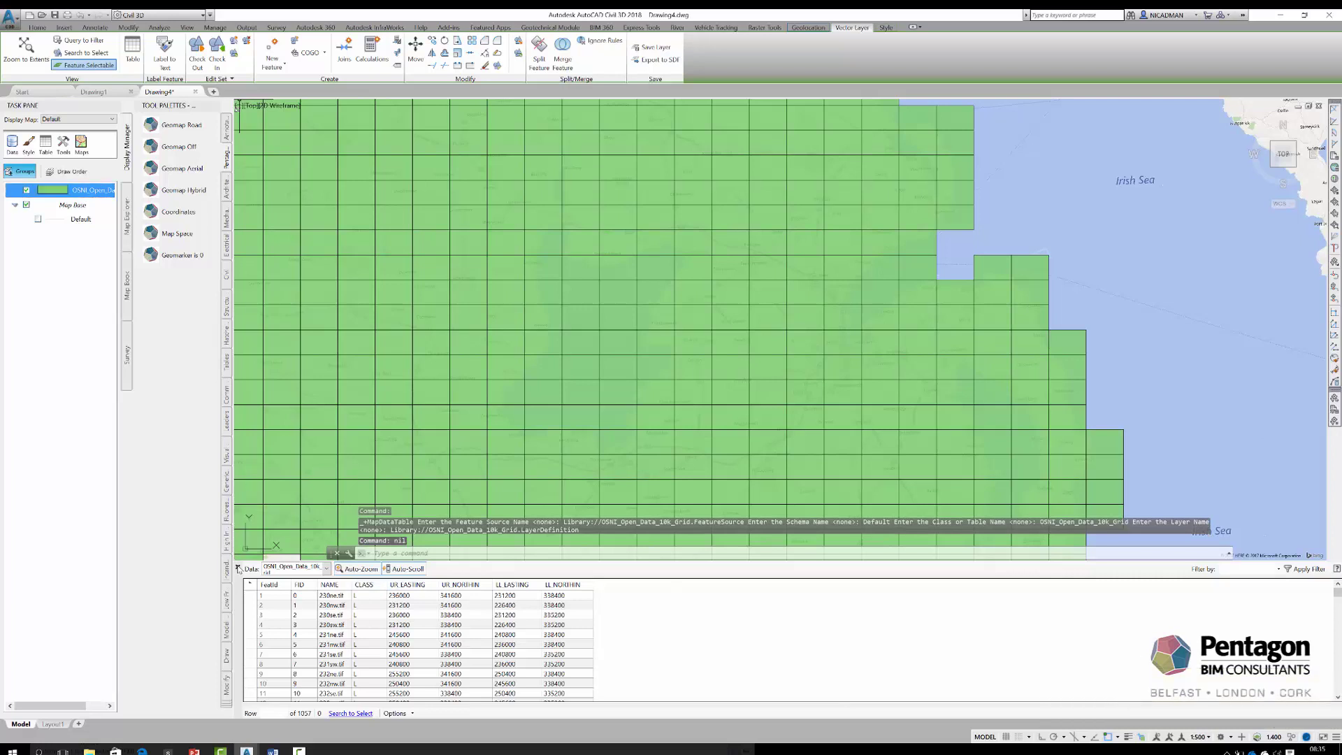
left_click(237, 568)
Edit the OSNI 10k grid layer's polygon style, setting the green fill's transparency to 50
right_click(84, 190)
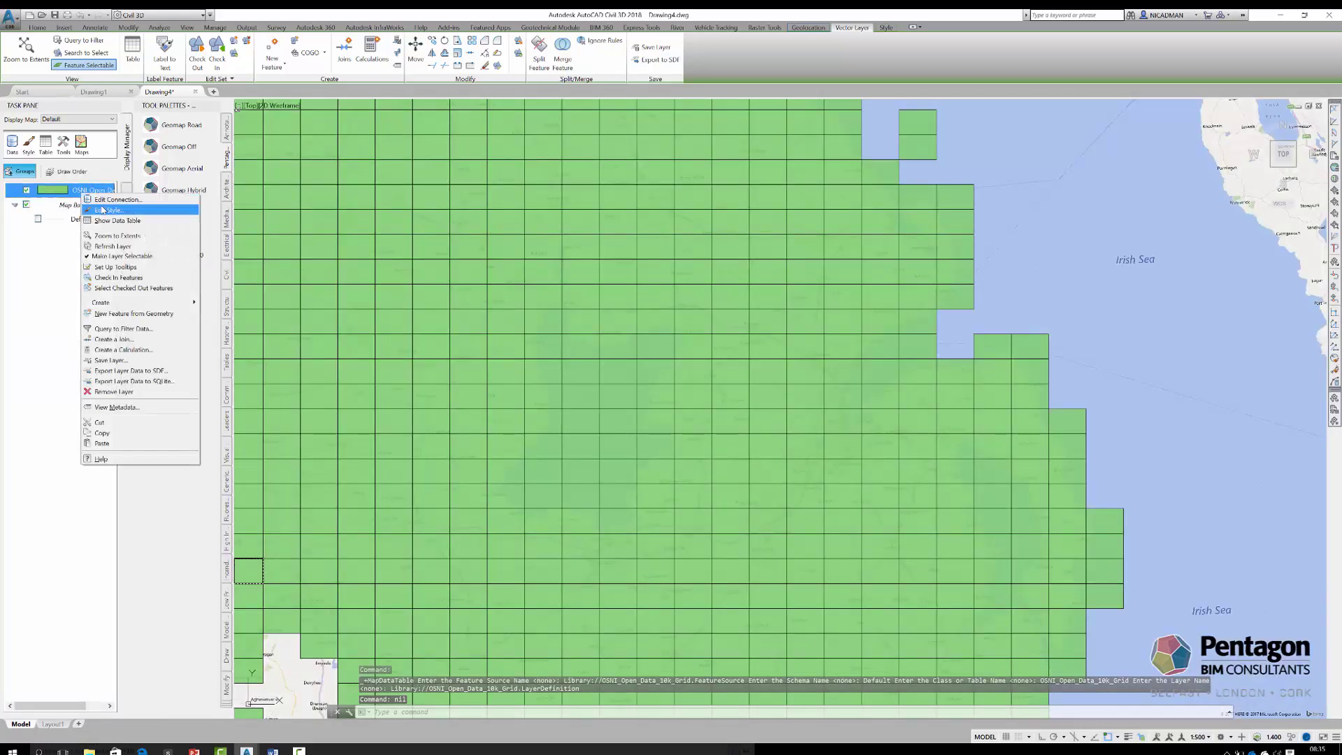
left_click(103, 210)
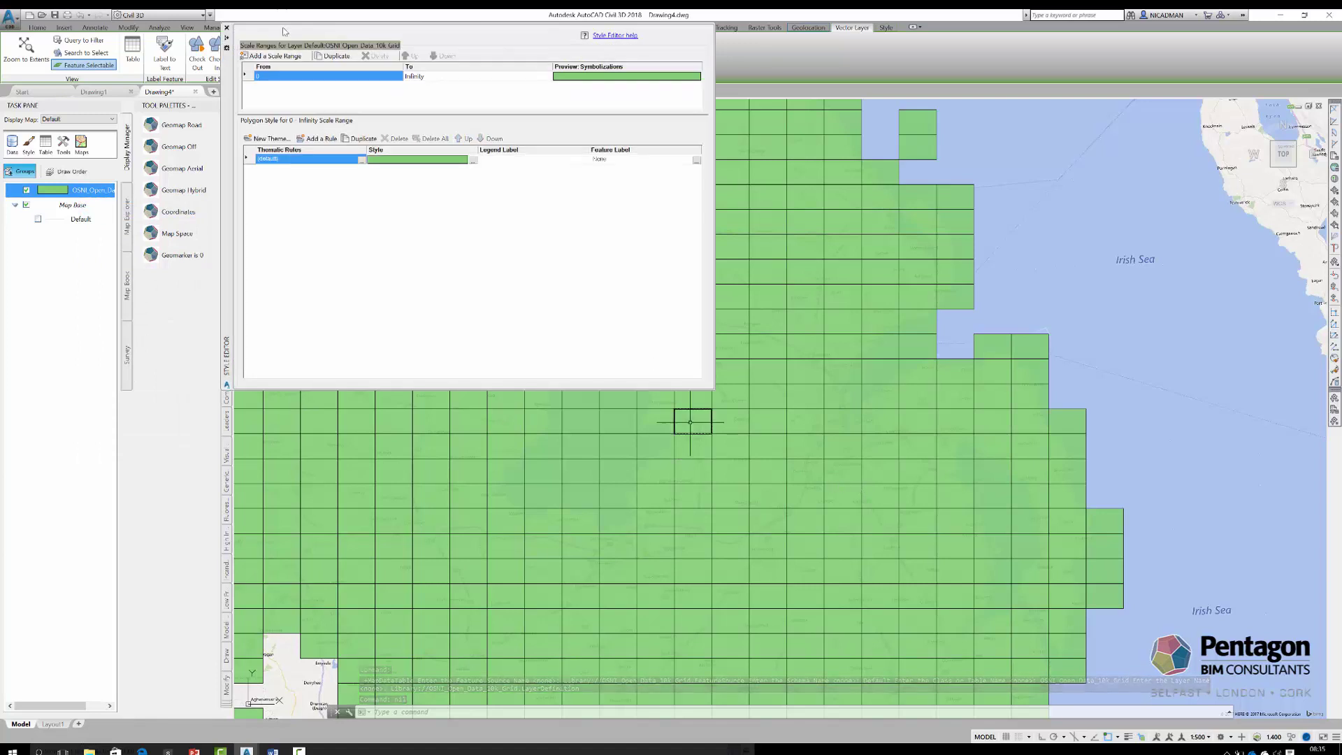
left_click(474, 161)
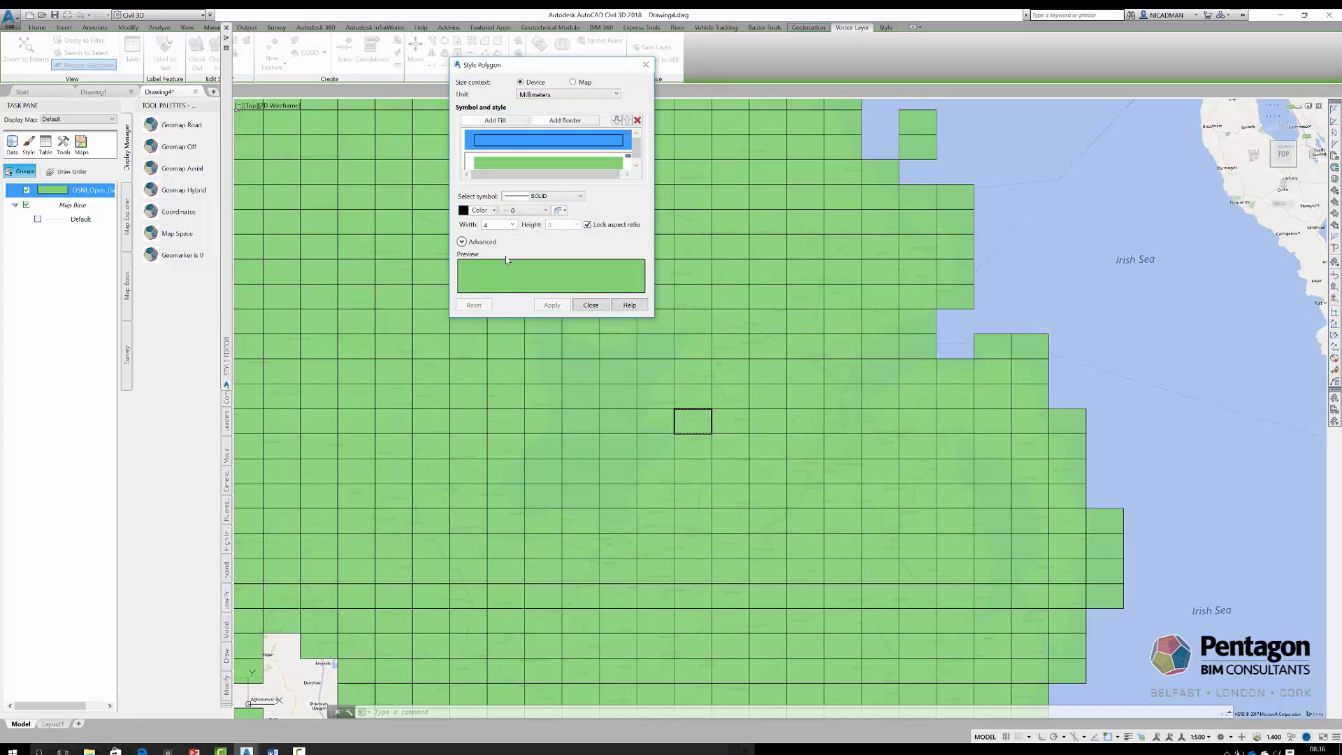
left_click(498, 164)
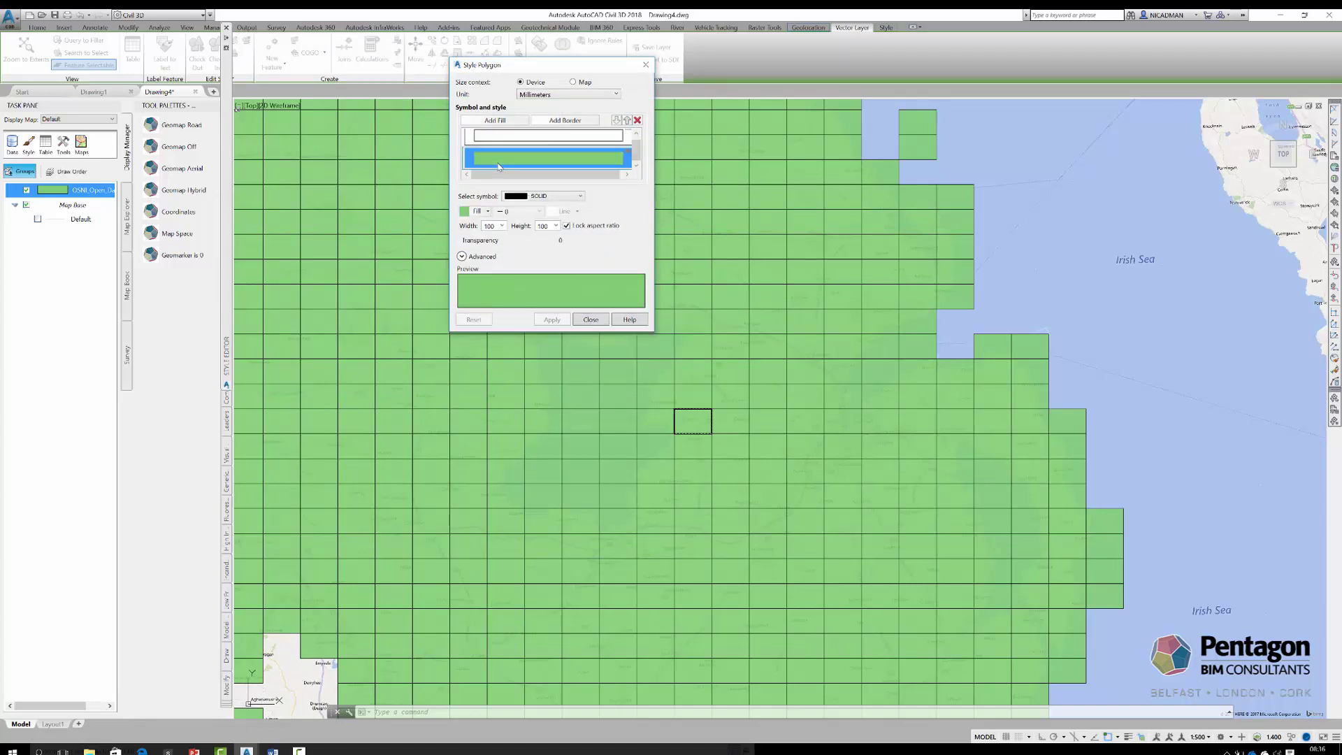
left_click(560, 240)
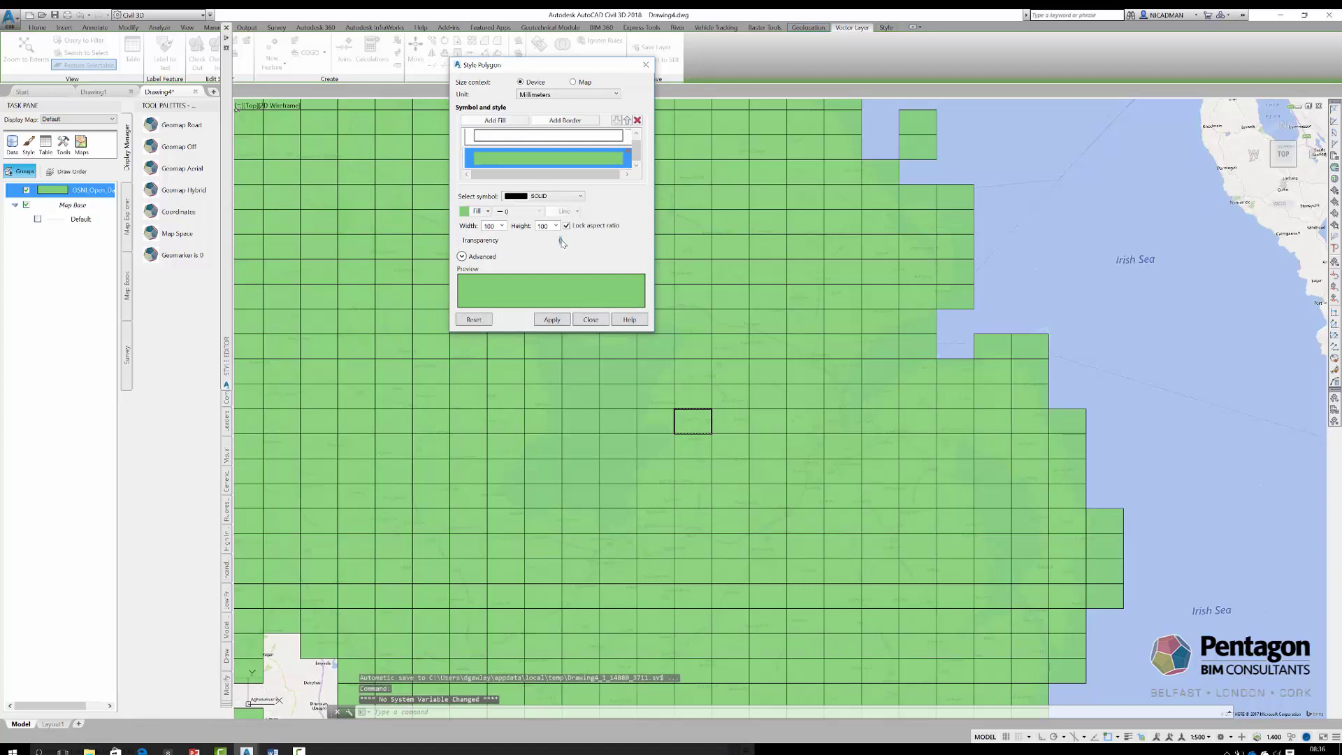
key("Return")
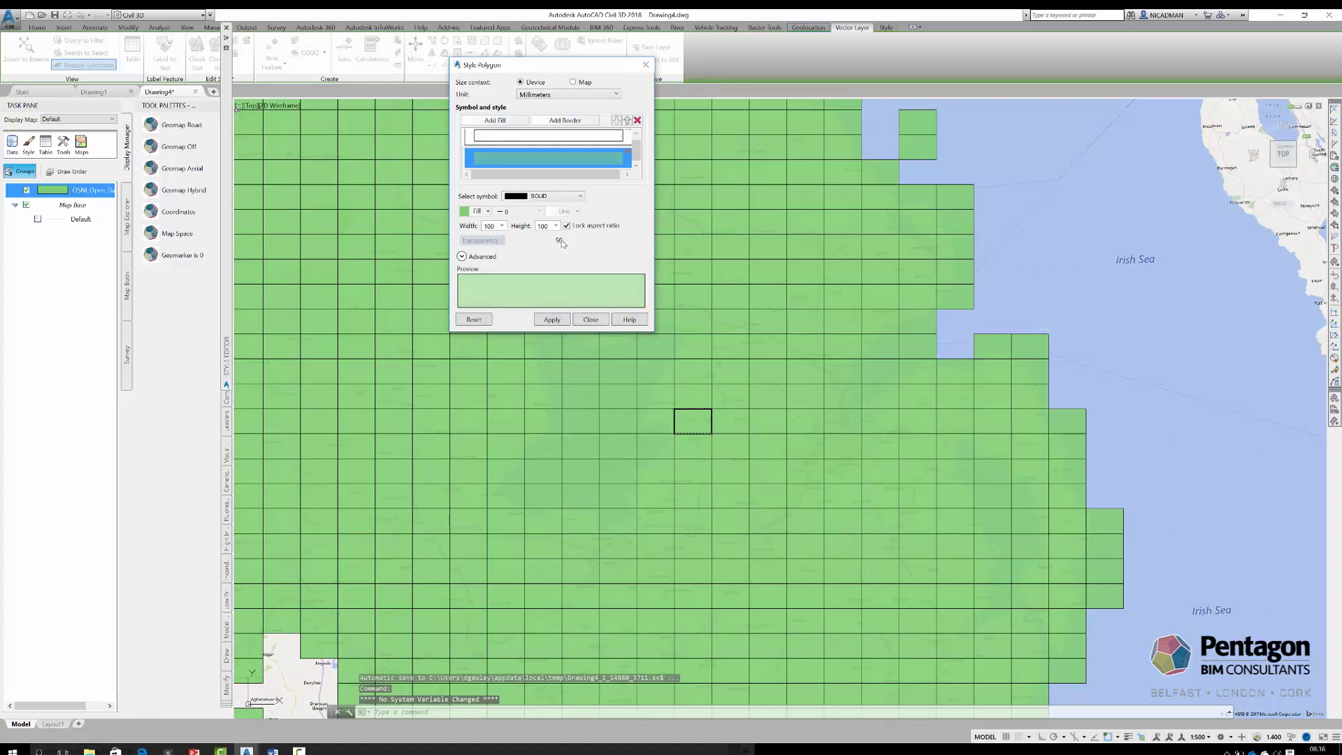
left_click(562, 322)
left_click(591, 319)
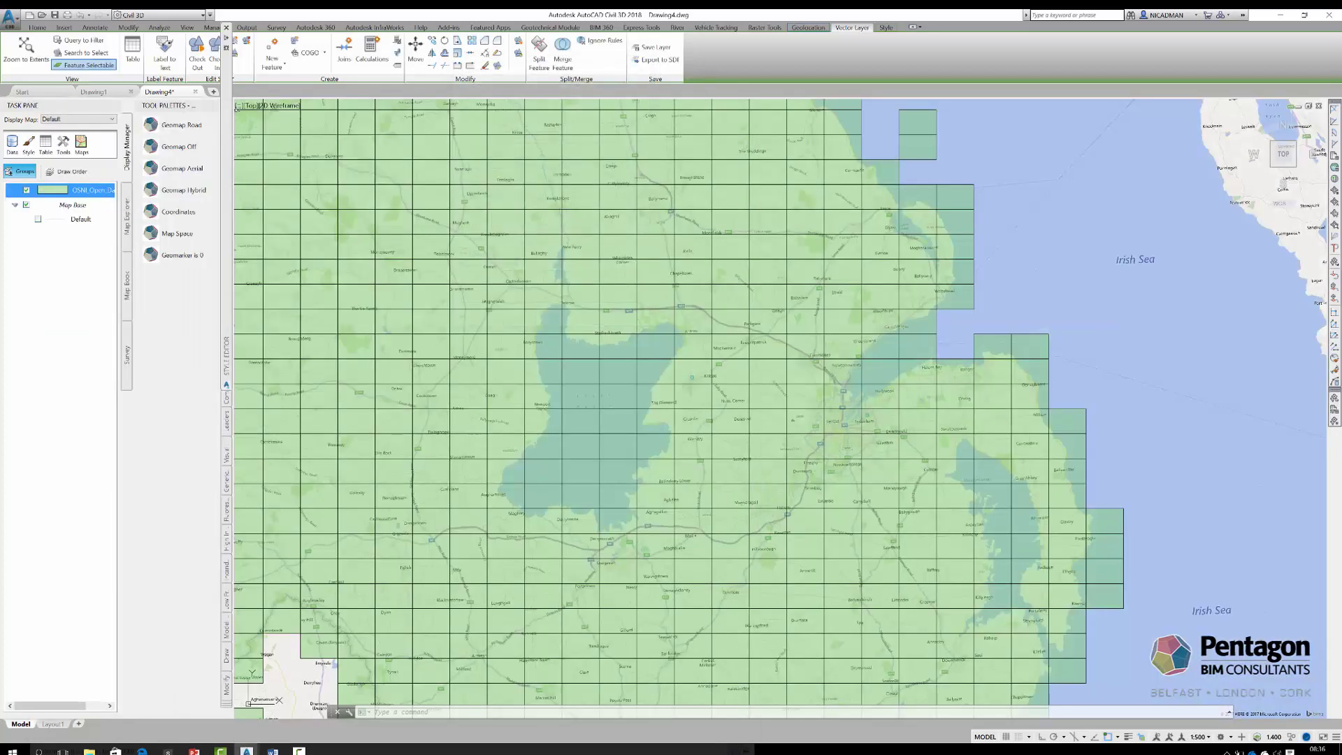
Add a feature label to the OSNI 10k grid layer's style with NAME as its text content
right_click(95, 191)
left_click(179, 205)
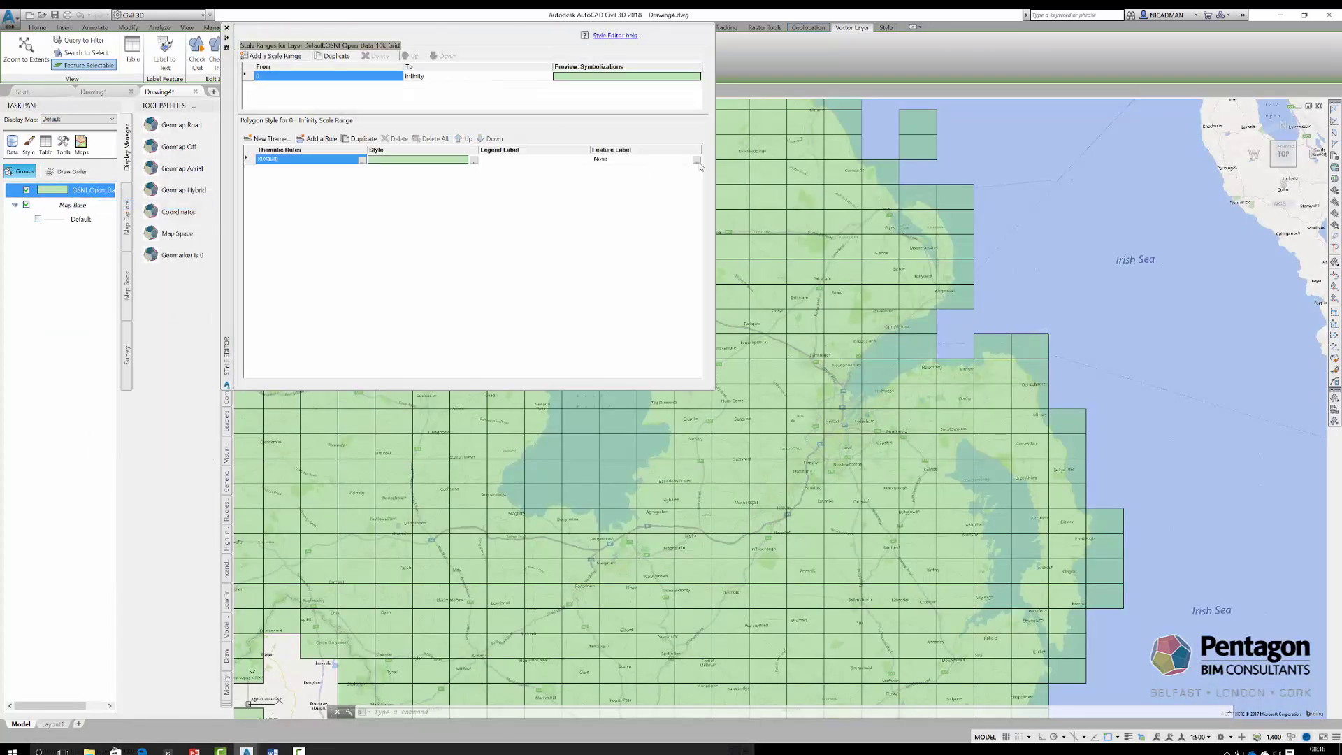
left_click(697, 161)
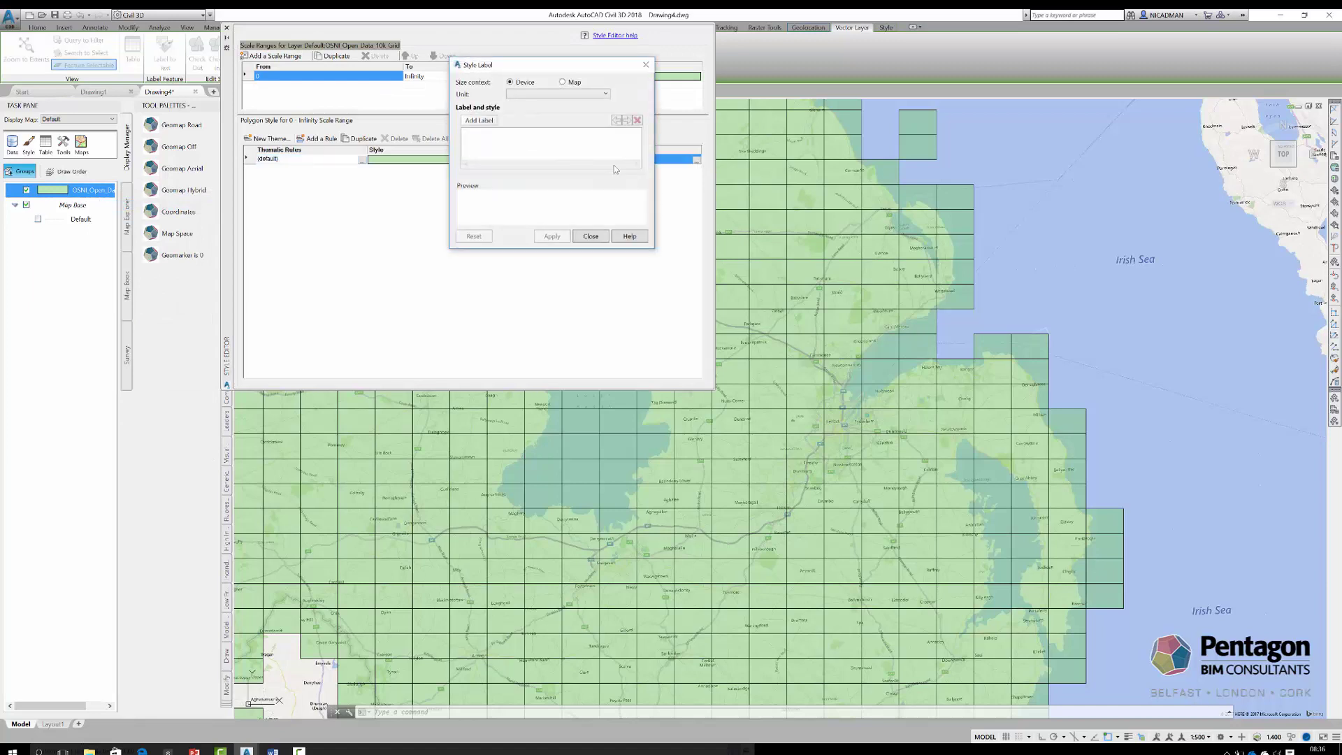
left_click(479, 121)
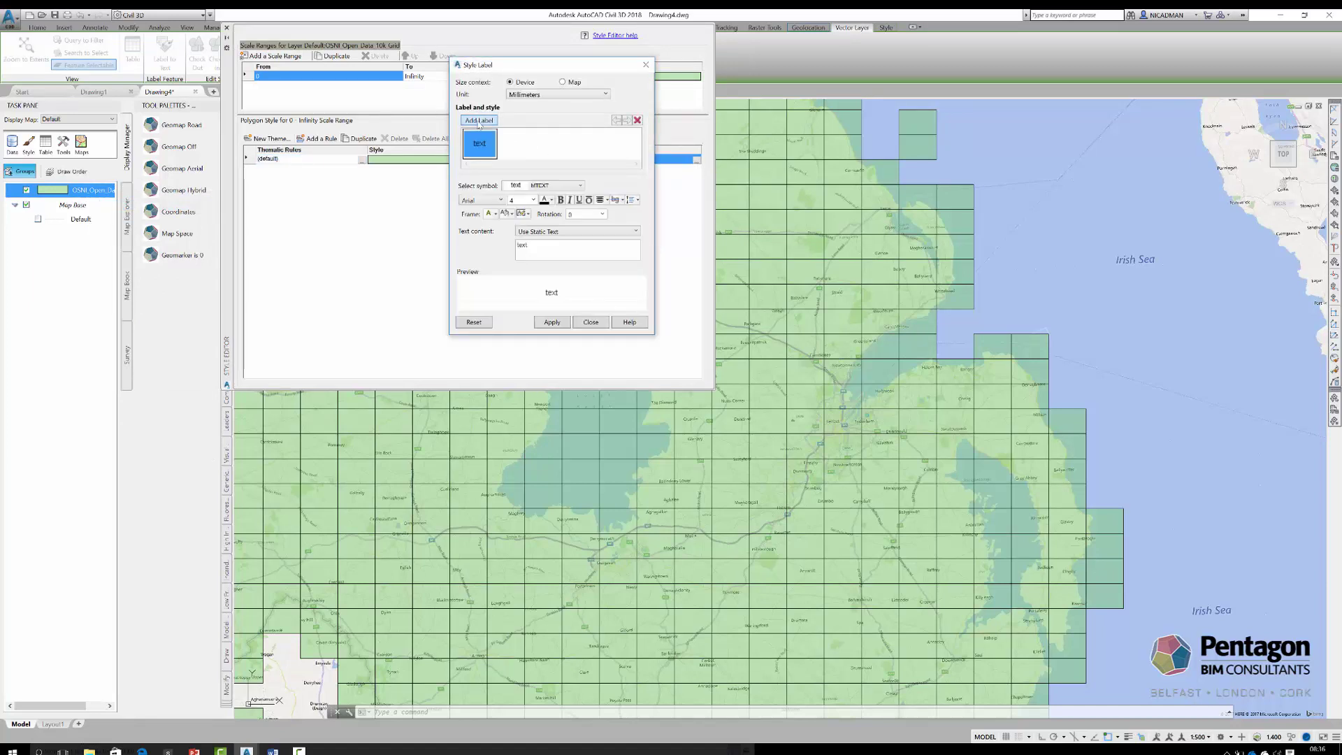
left_click(629, 231)
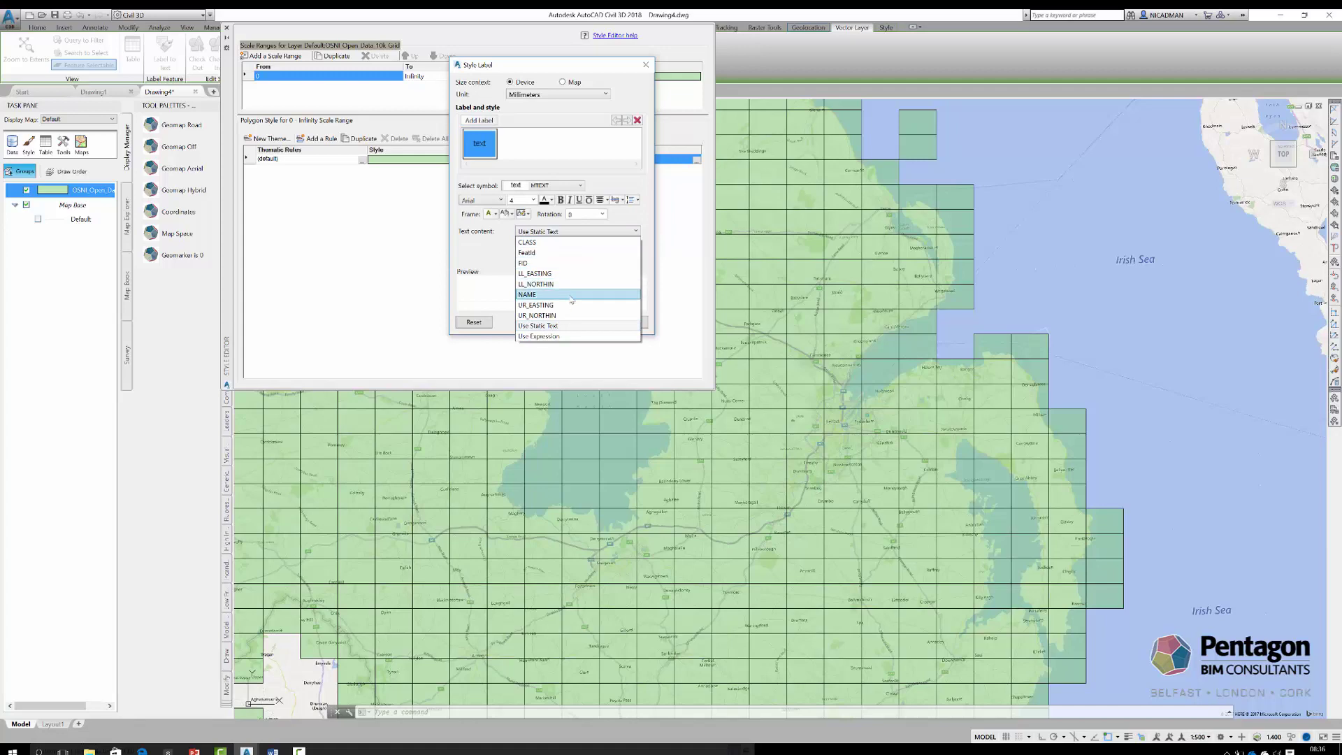
key("Escape")
left_click(590, 323)
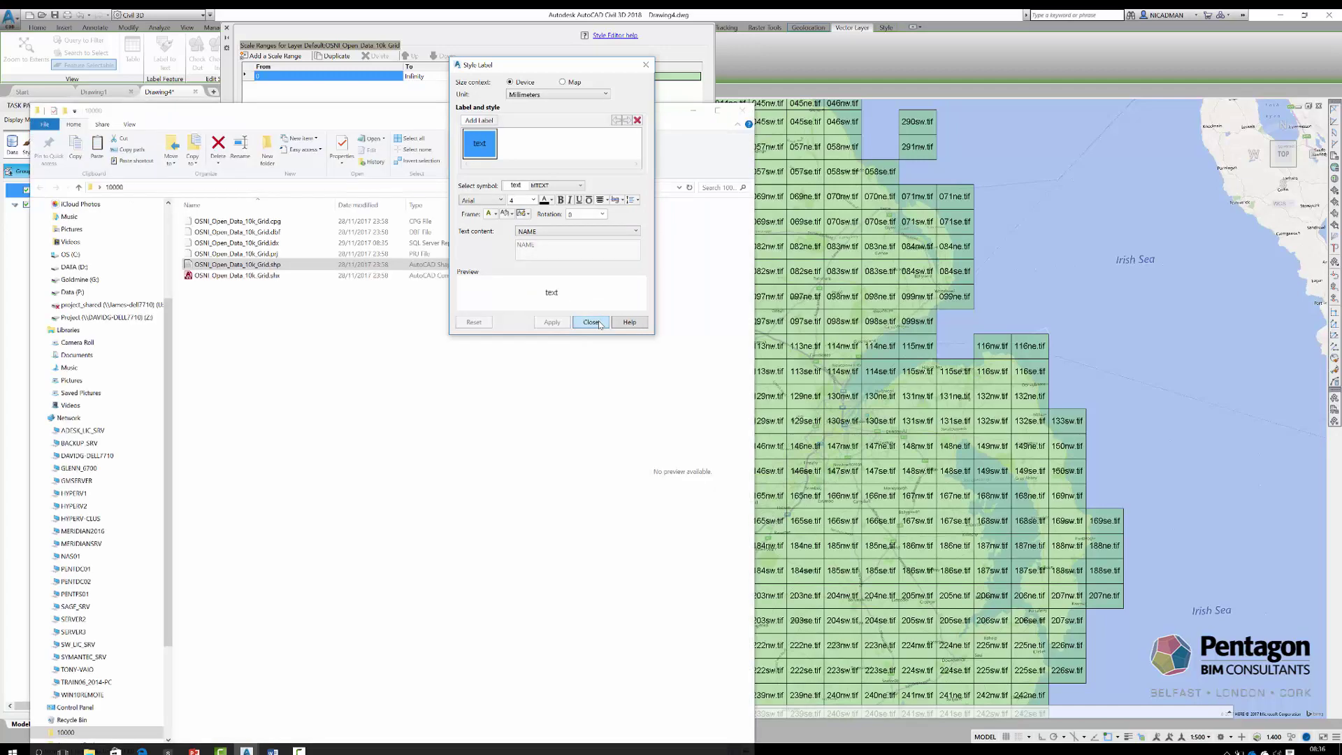
left_click(226, 29)
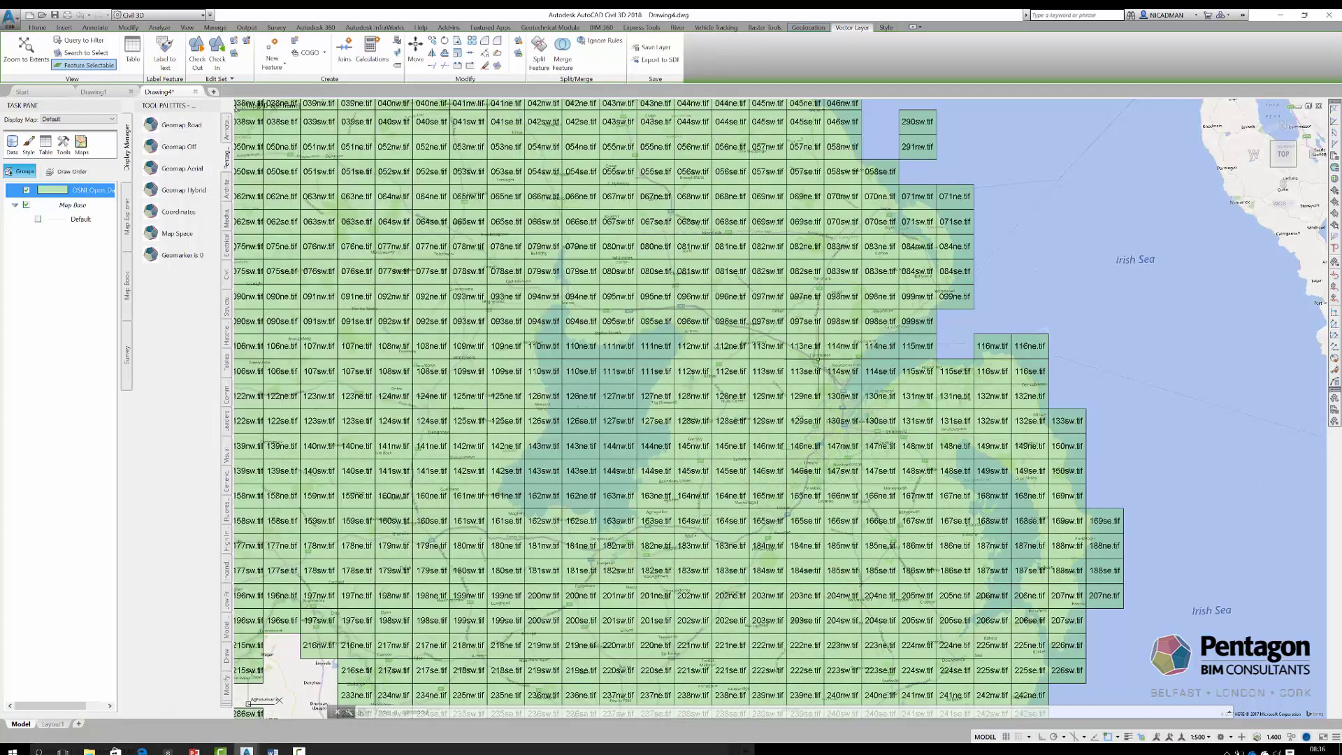
Examine the labelled grid tiles against the road map around tile 114sw.tif
scroll(840, 367, "up", 5)
scroll(851, 384, "up", 3)
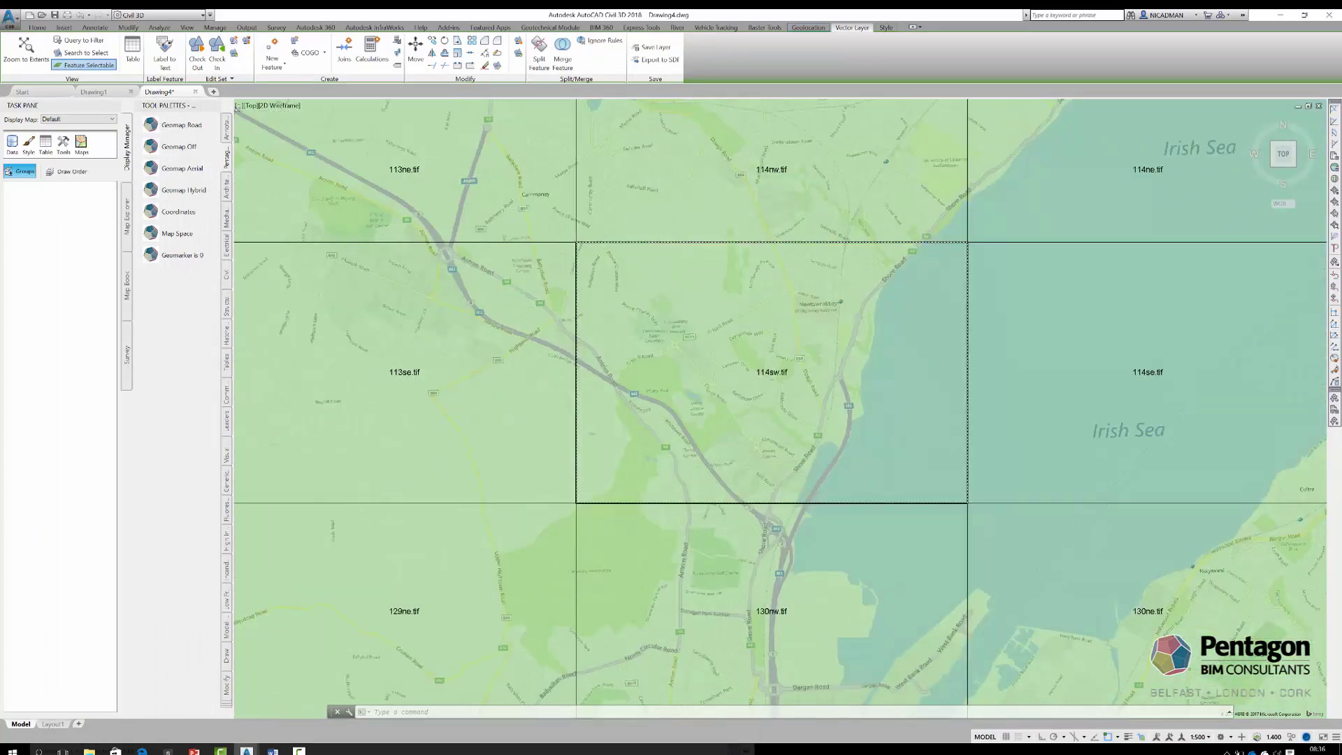
scroll(851, 384, "down", 6)
middle_click_drag(940, 396, 894, 410)
scroll(850, 411, "down", 2)
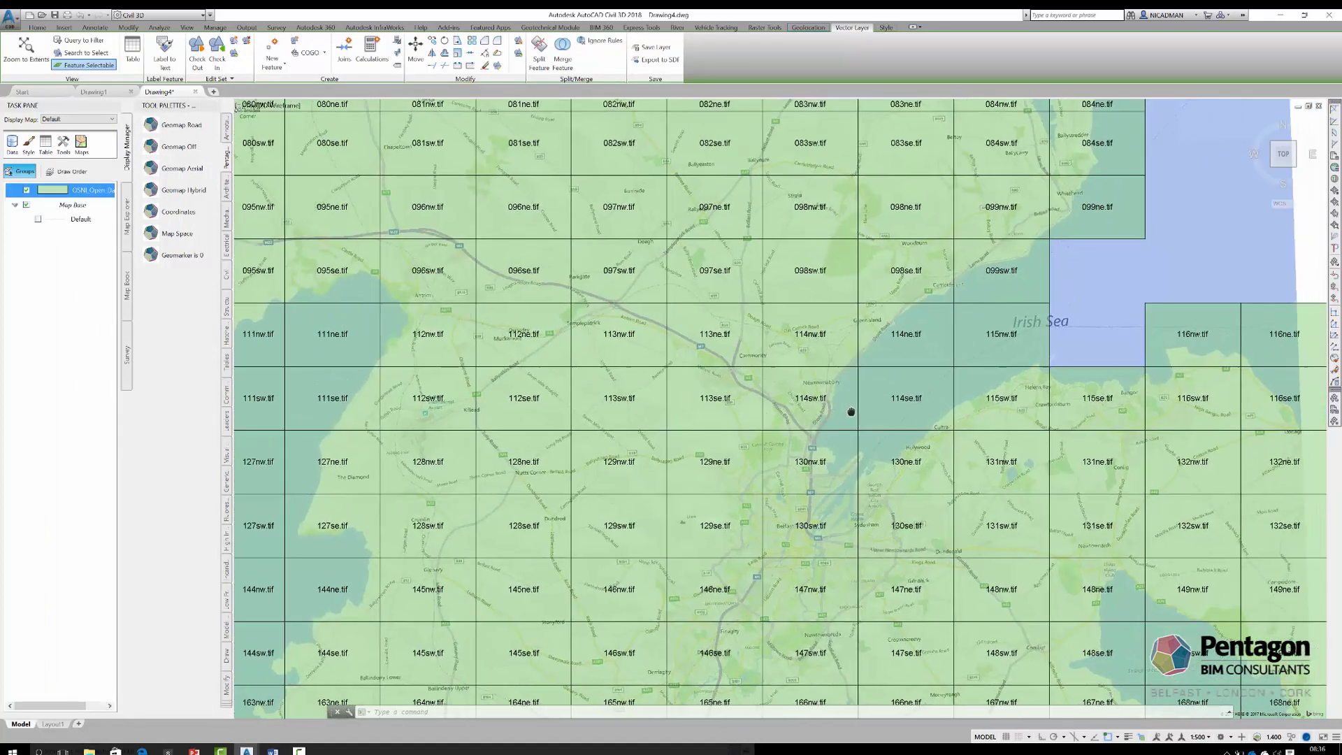